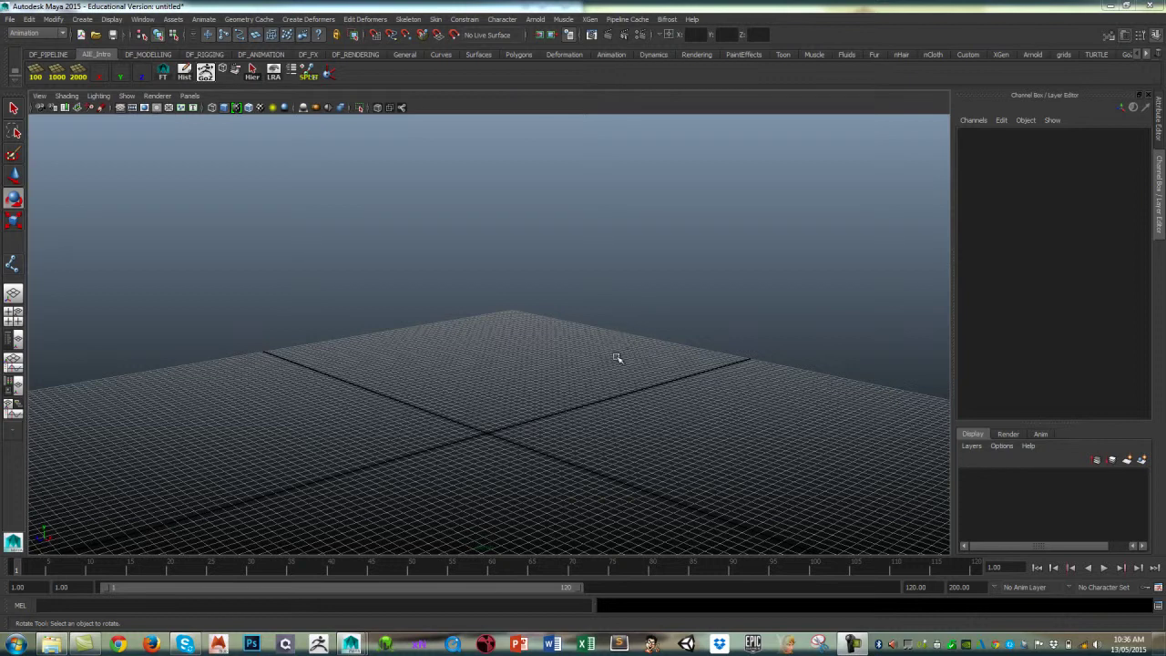
In the side view, draw a zigzag chain of five joints rising from just above the ground line with the Joint Tool
alt+drag(632, 352, 612, 347)
key(space)
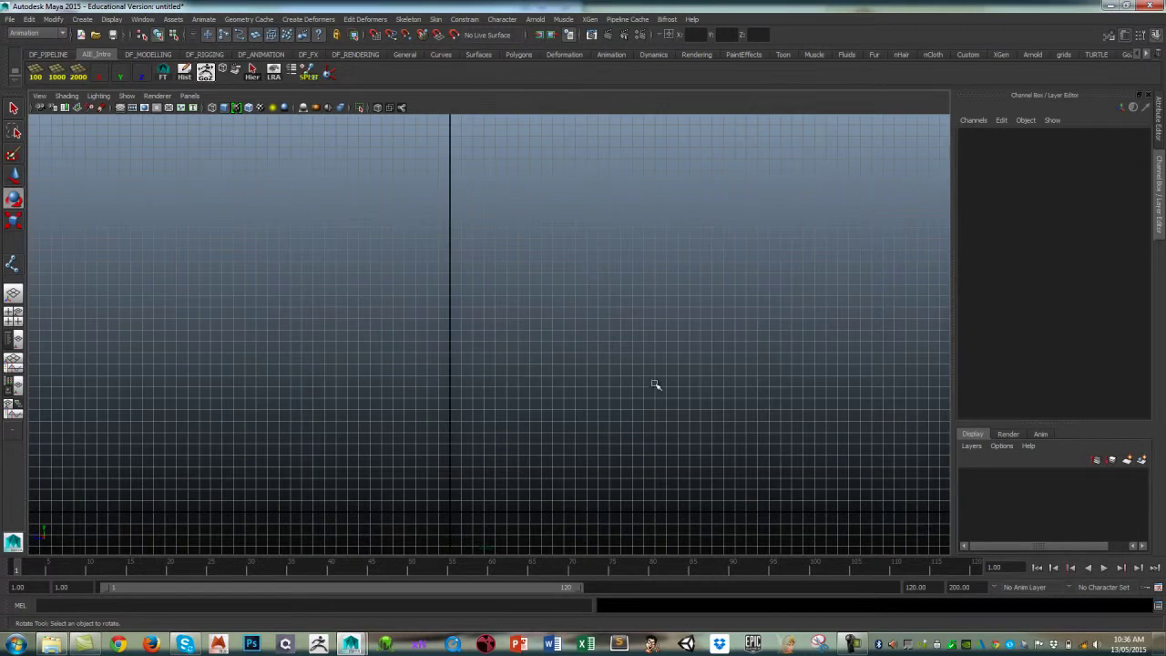
alt+drag(655, 386, 547, 375)
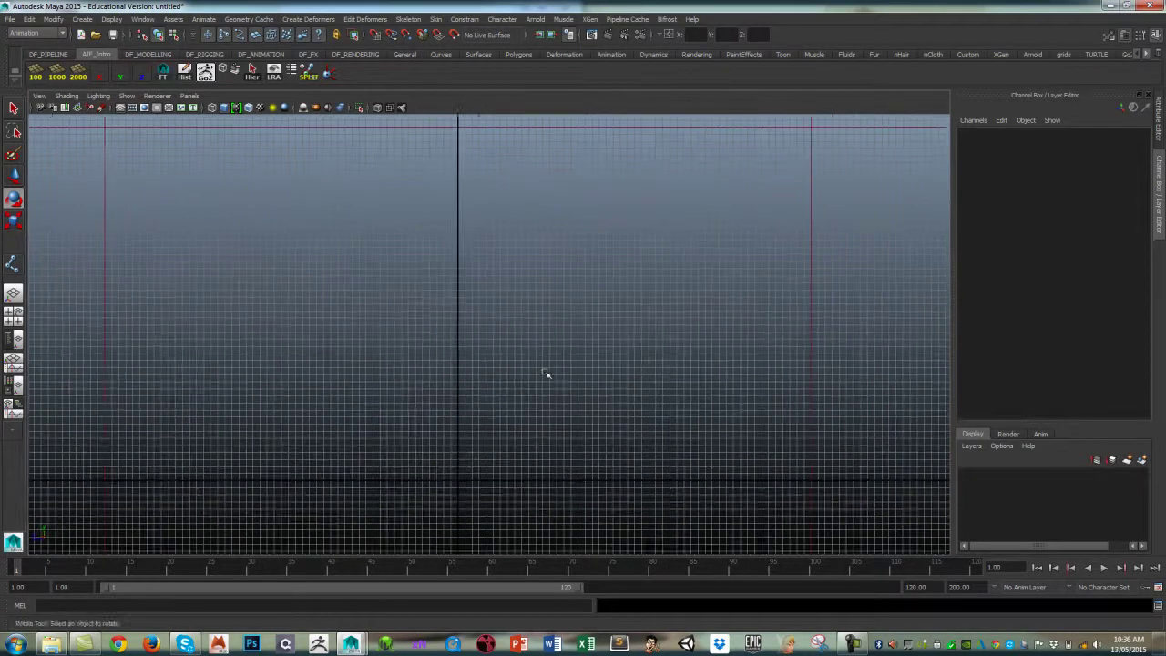
alt+middle_drag(547, 374, 599, 367)
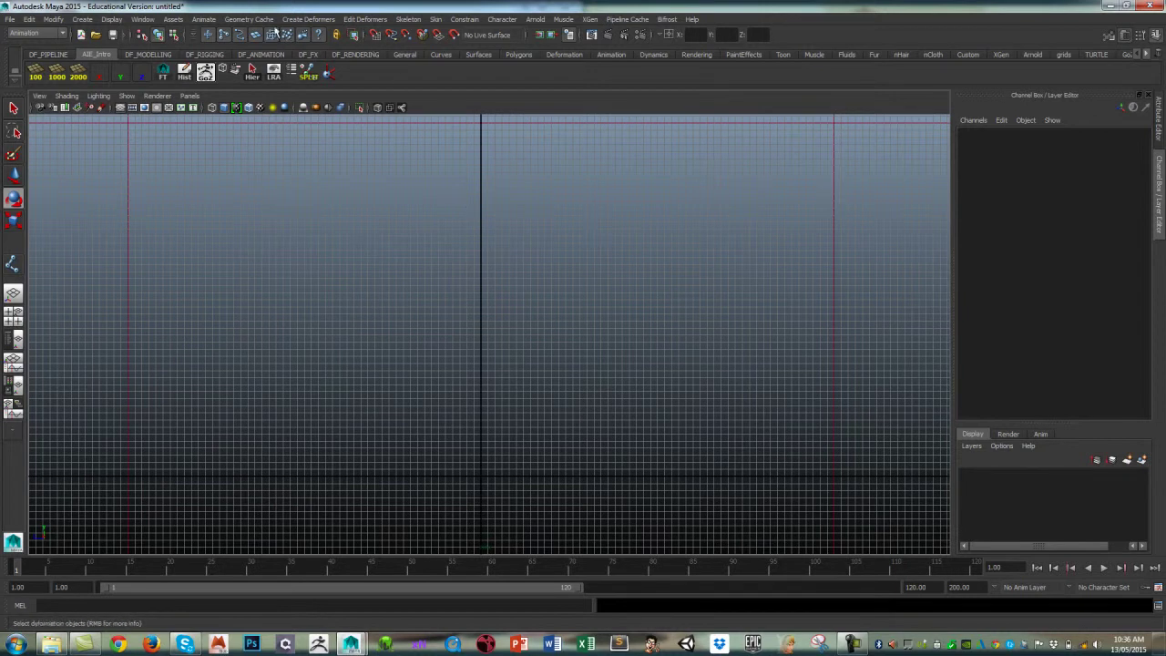
click(411, 21)
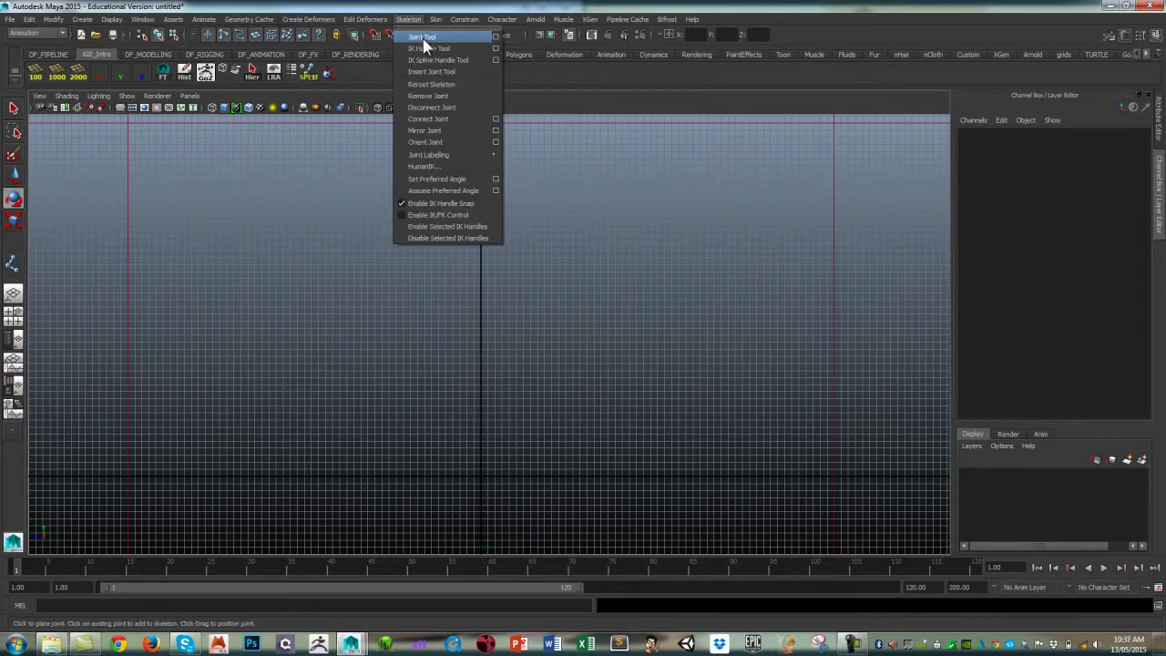
click(423, 37)
click(530, 460)
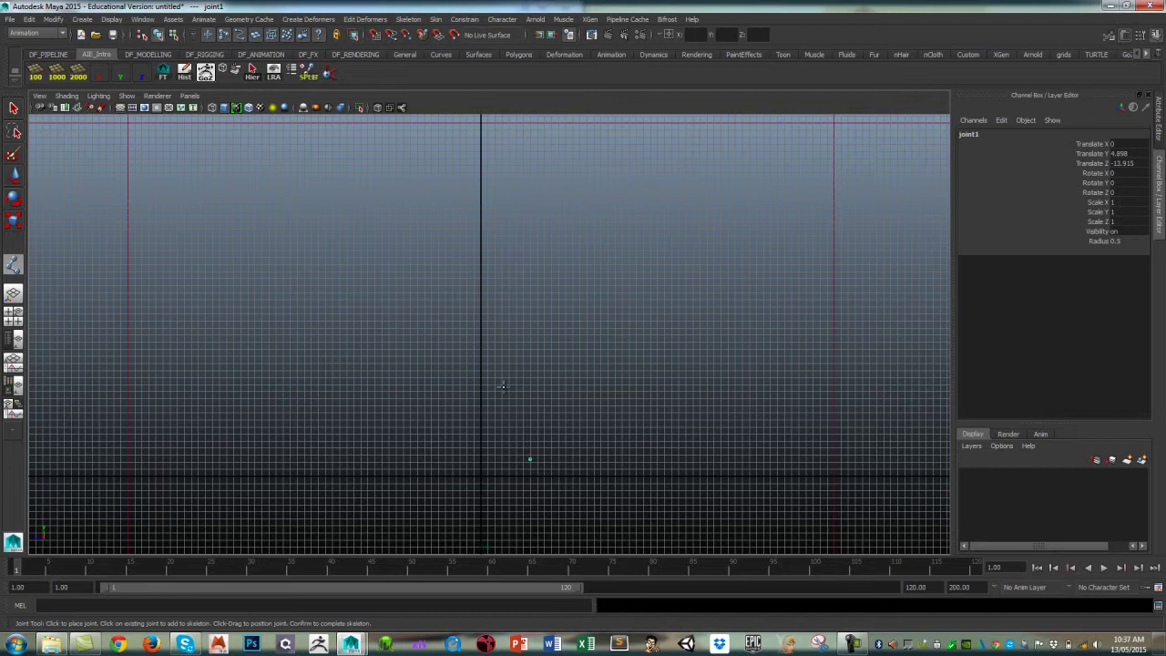
click(504, 386)
click(549, 296)
click(504, 187)
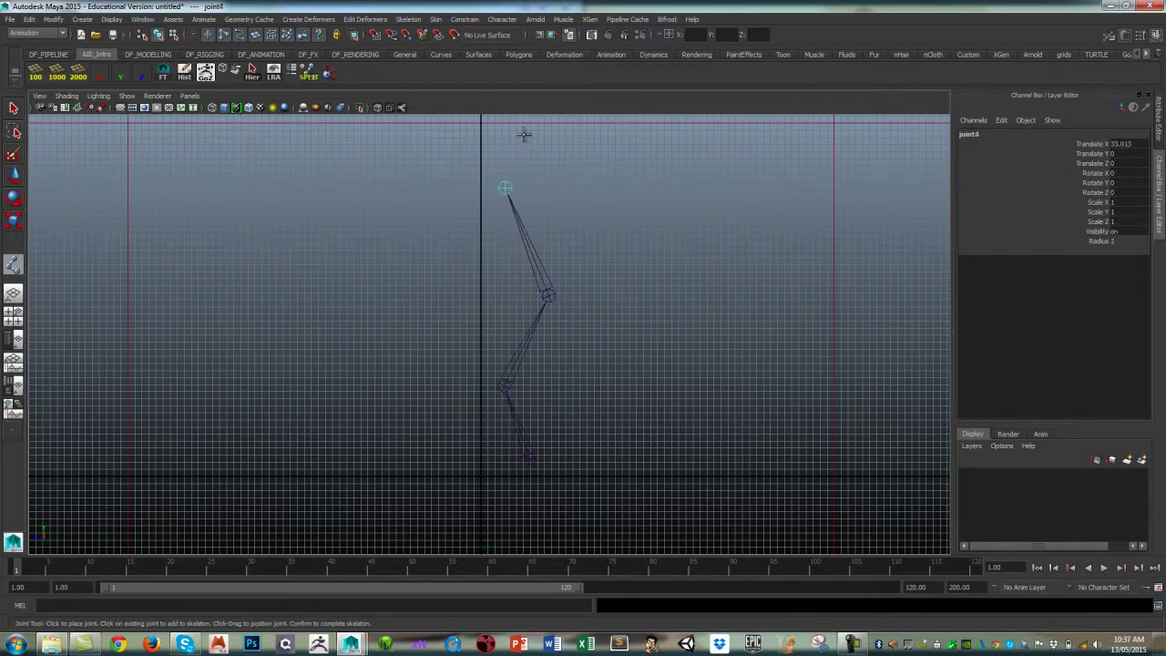
click(522, 135)
key(Return)
key(e)
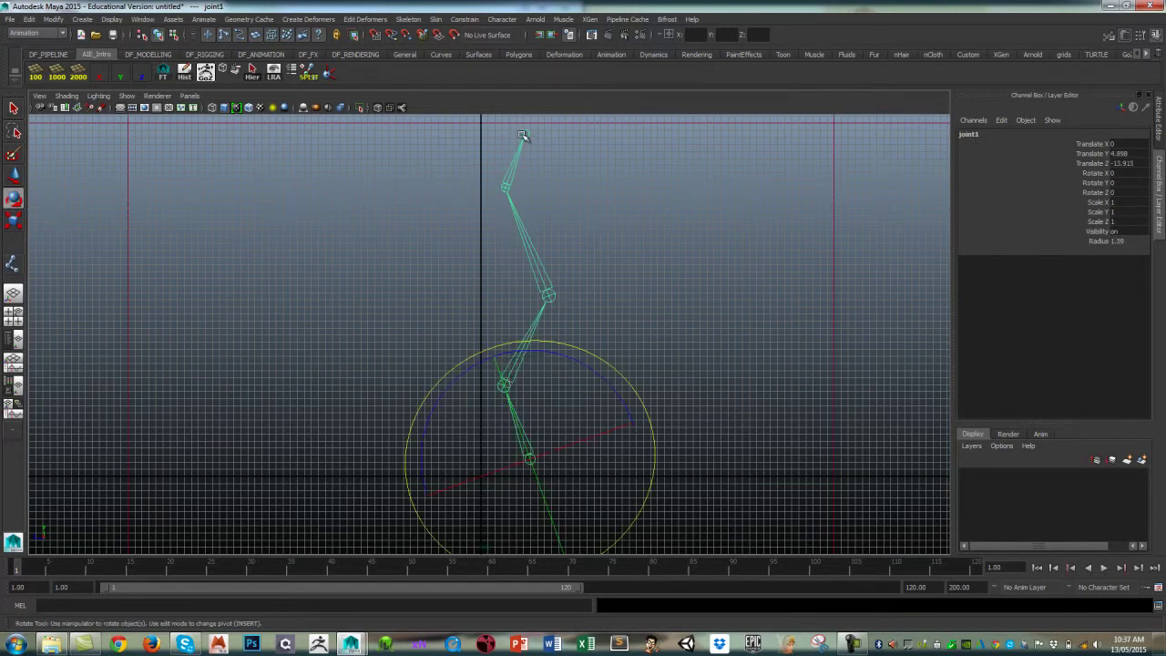
Return to the perspective view, frame the whole joint chain and select its root joint
key(space)
click(656, 269)
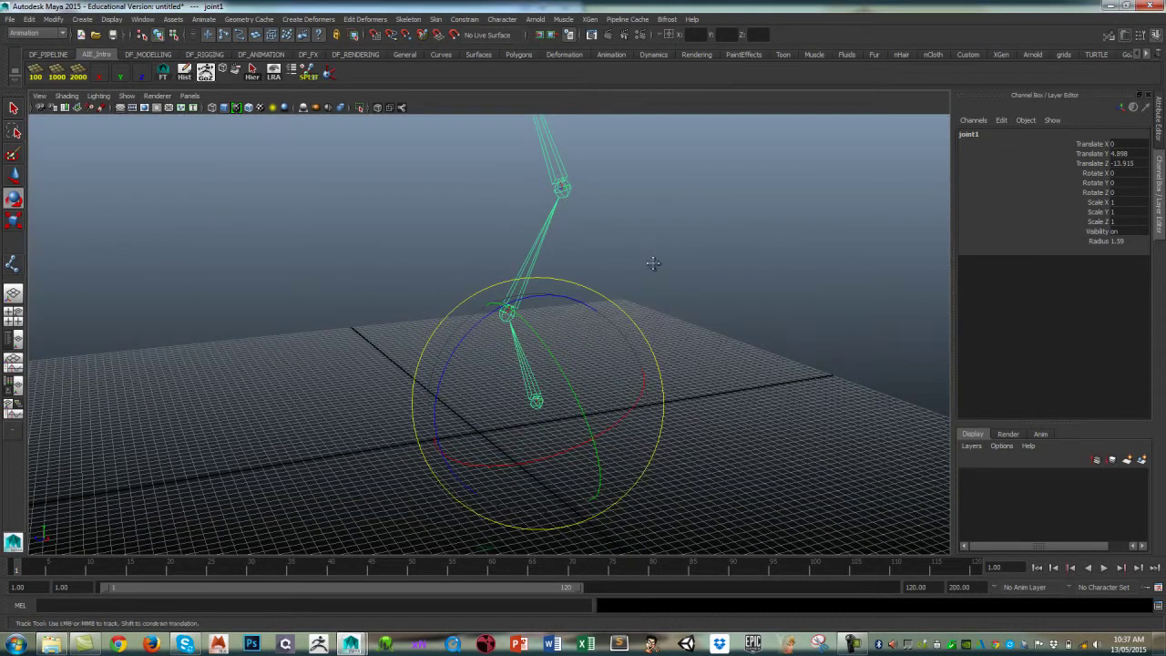
alt+drag(656, 264, 672, 284)
click(680, 291)
mouse_move(609, 349)
alt+mouse_down()
mouse_move(640, 368)
mouse_move(580, 361)
mouse_move(622, 372)
mouse_move(655, 358)
mouse_move(628, 340)
alt+mouse_up()
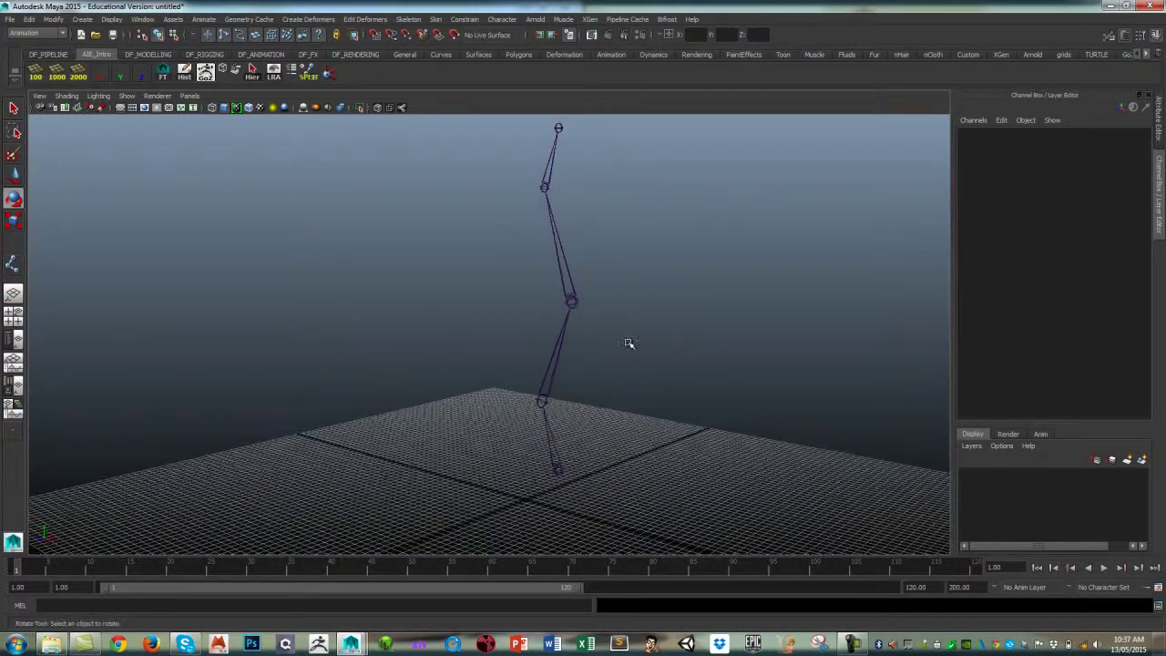
click(558, 473)
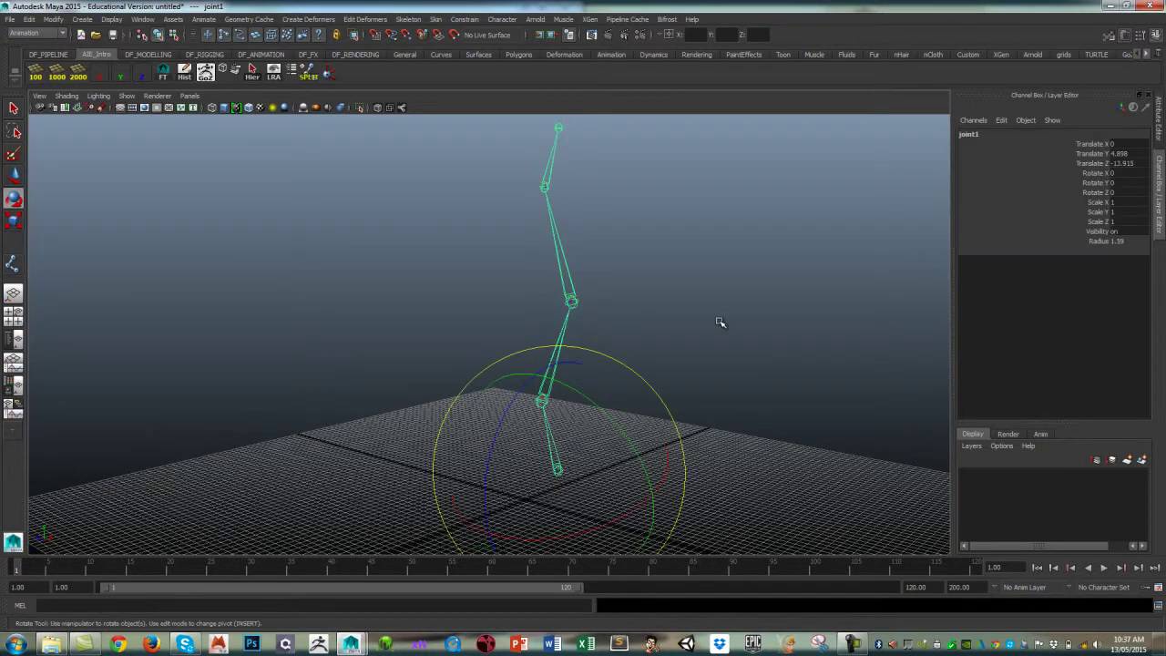
alt+drag(720, 323, 693, 341)
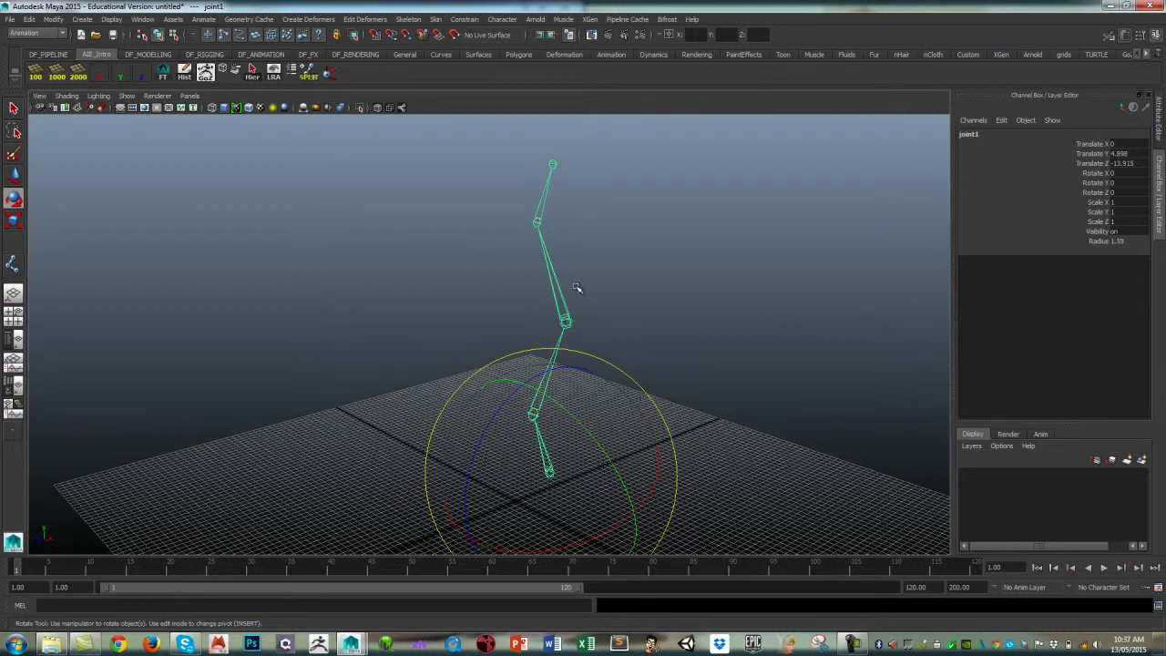
Show the Outliner, enlarge it beside the skeleton and expand the full hierarchy under joint1
key(shift+o)
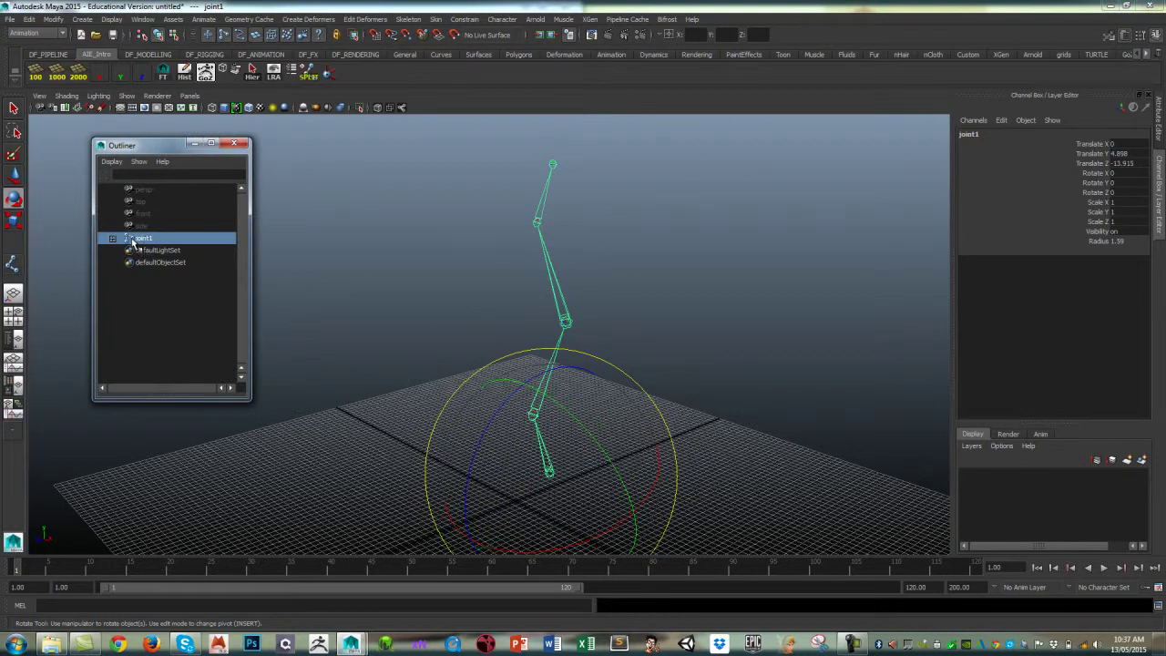
drag(164, 145, 139, 132)
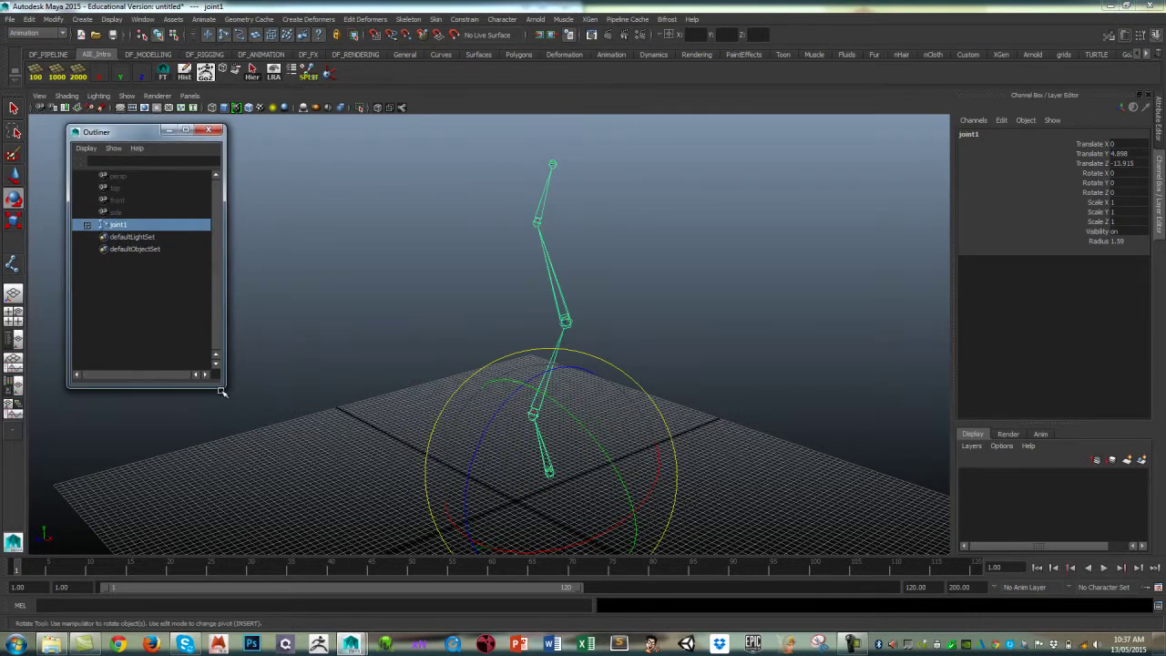
drag(230, 392, 255, 418)
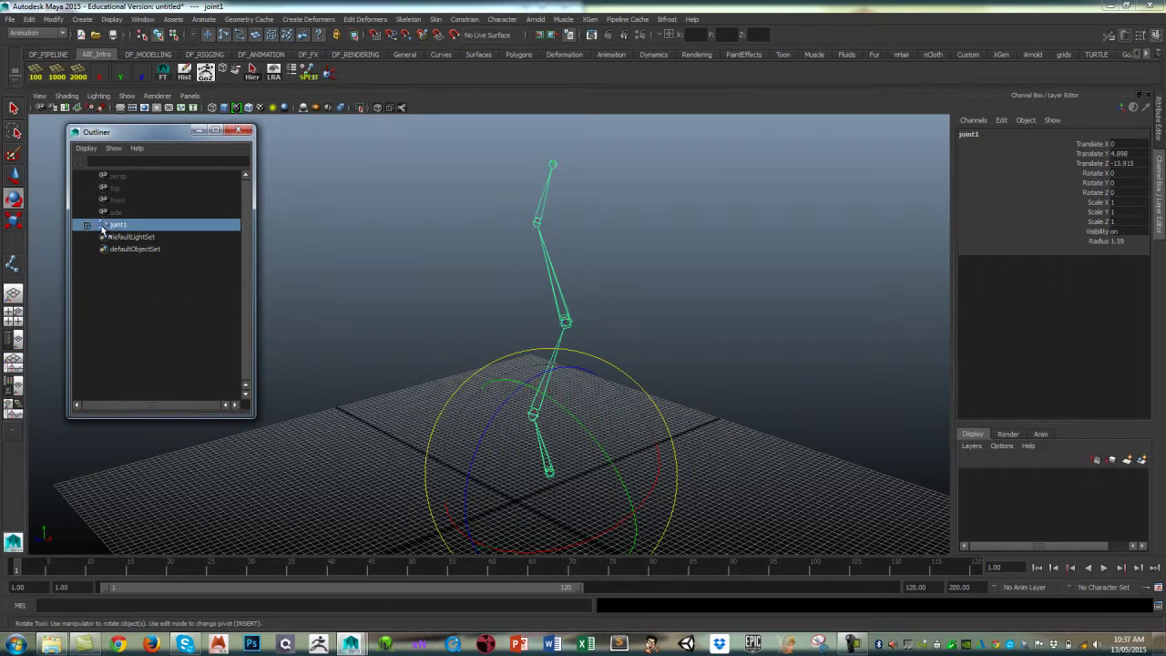
shift+click(88, 225)
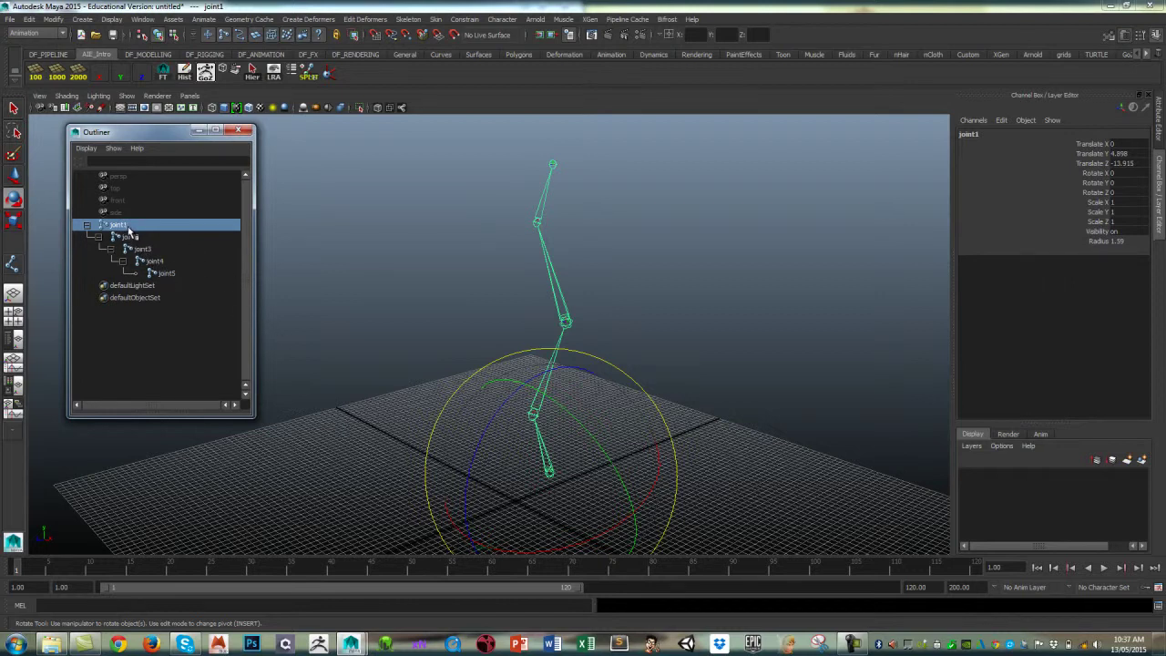
Select the chain's root joint in the viewport, then clear the selection
click(658, 279)
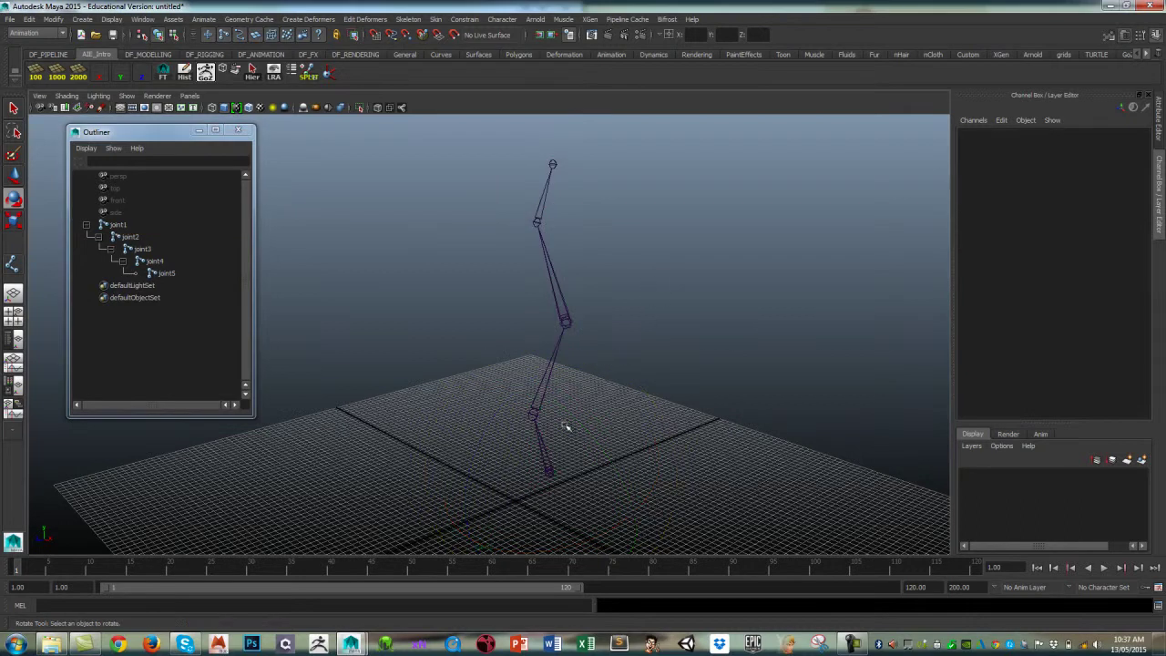
click(545, 464)
click(697, 288)
click(550, 468)
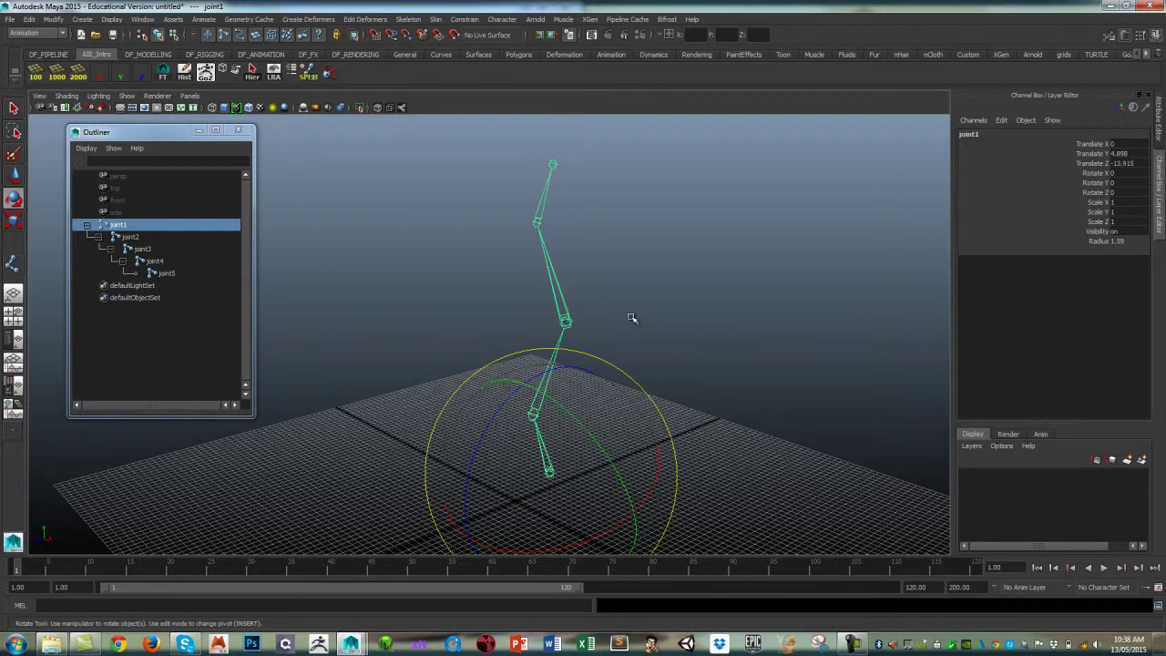
click(697, 282)
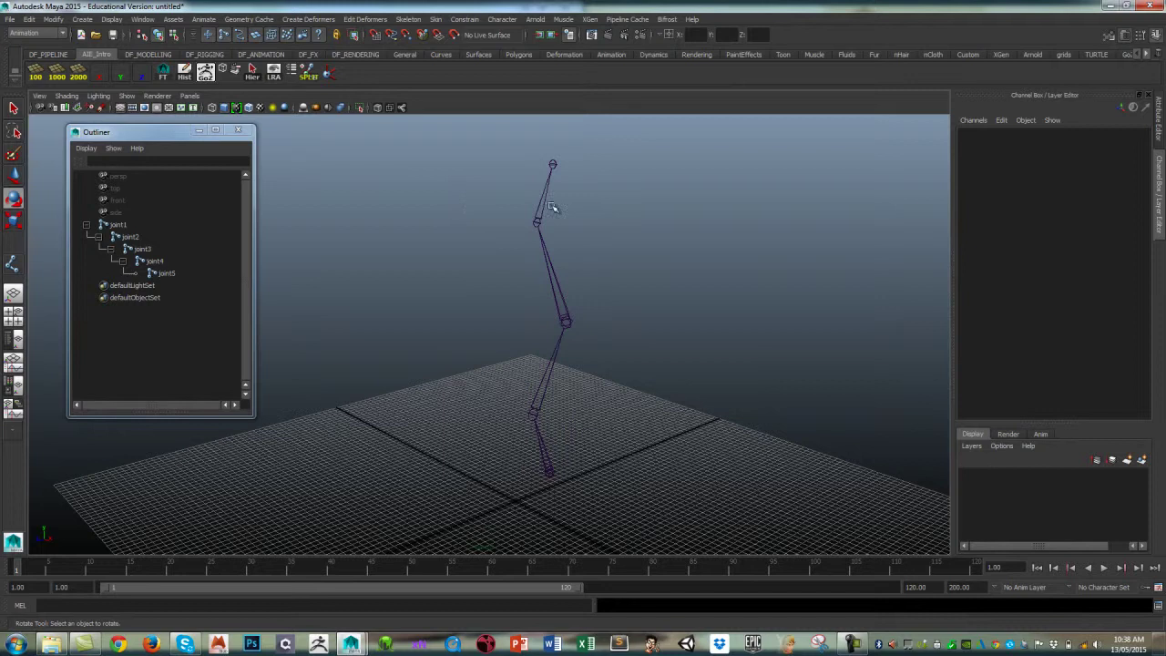
Select the joints one by one in the viewport from the tip down to joint2, then deselect them
click(552, 166)
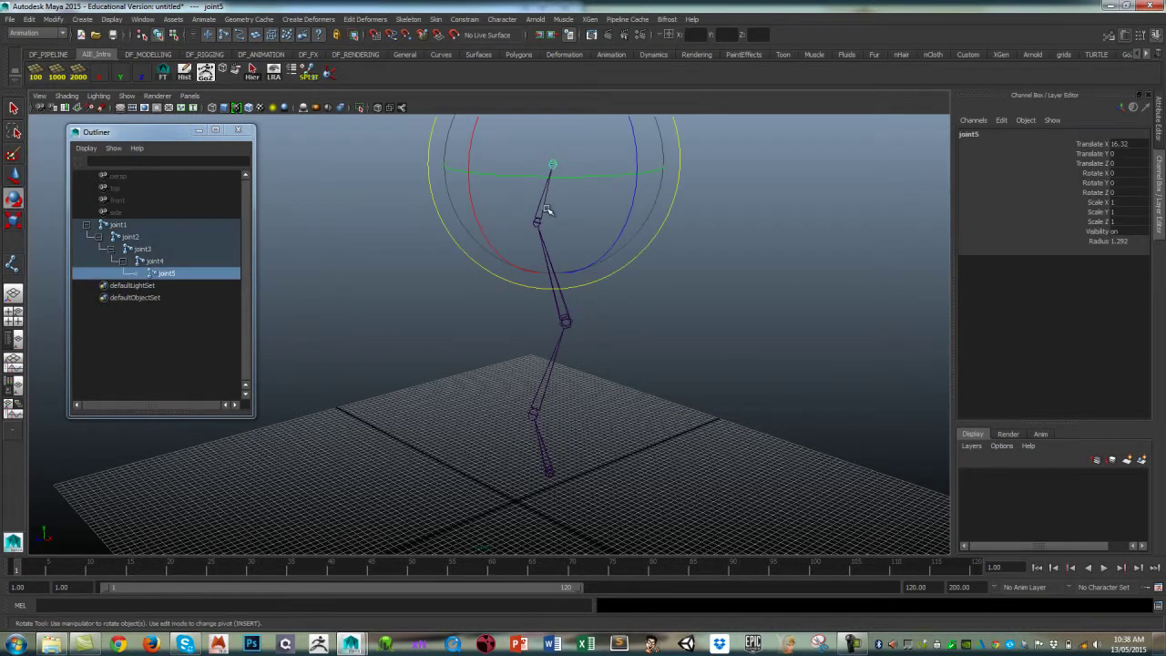
key(q)
shift+click(537, 217)
shift+click(564, 321)
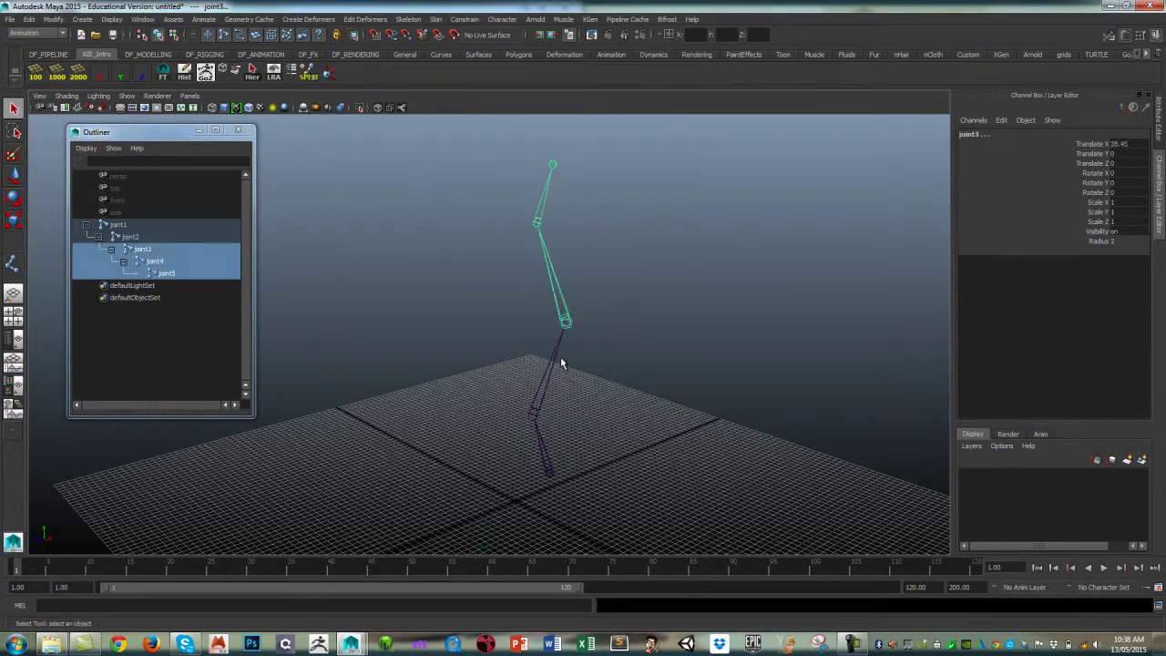
shift+click(541, 407)
click(626, 340)
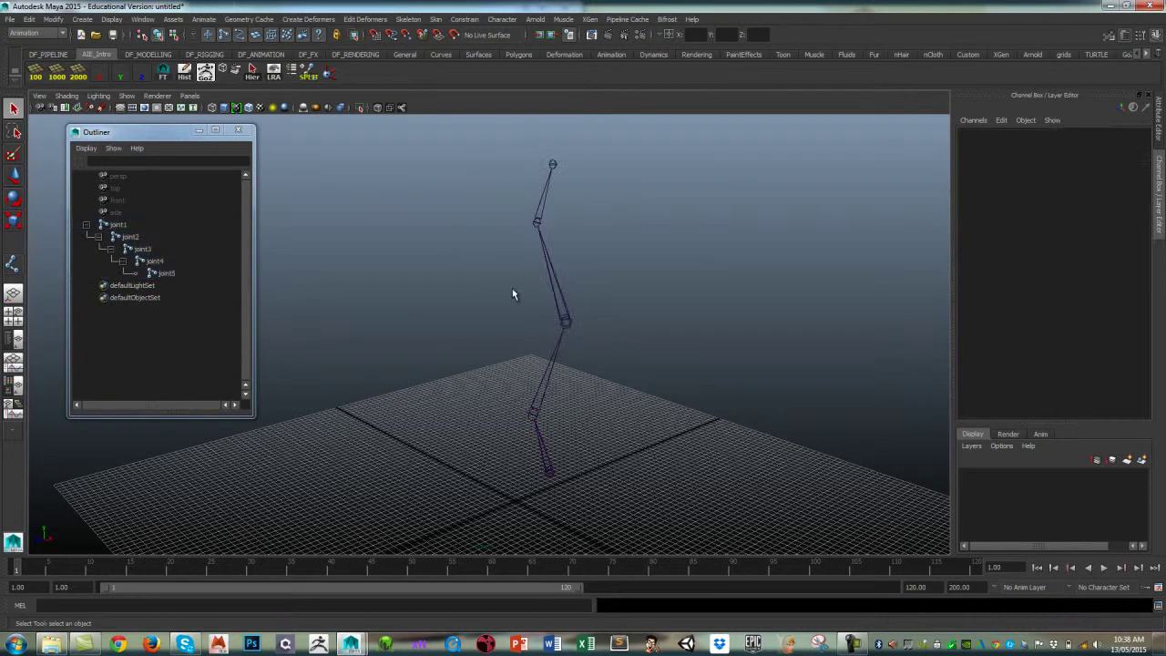
Select the whole range from joint1 to joint5 in the Outliner, then clear the selection
click(168, 275)
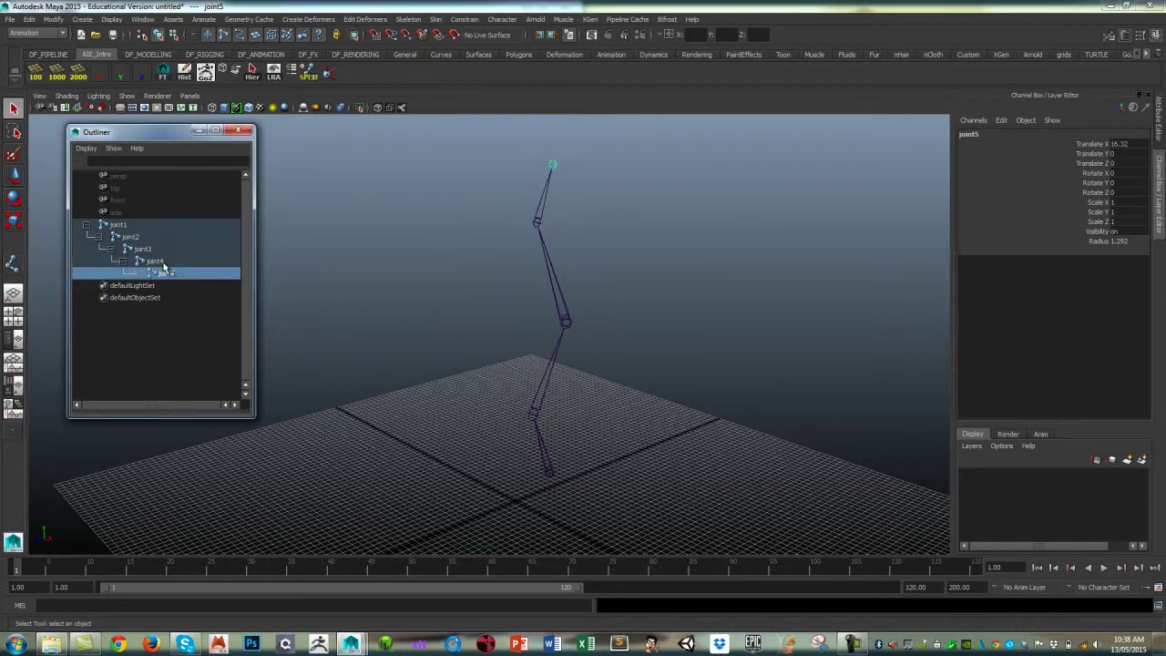
shift+click(153, 261)
click(127, 226)
shift+click(169, 275)
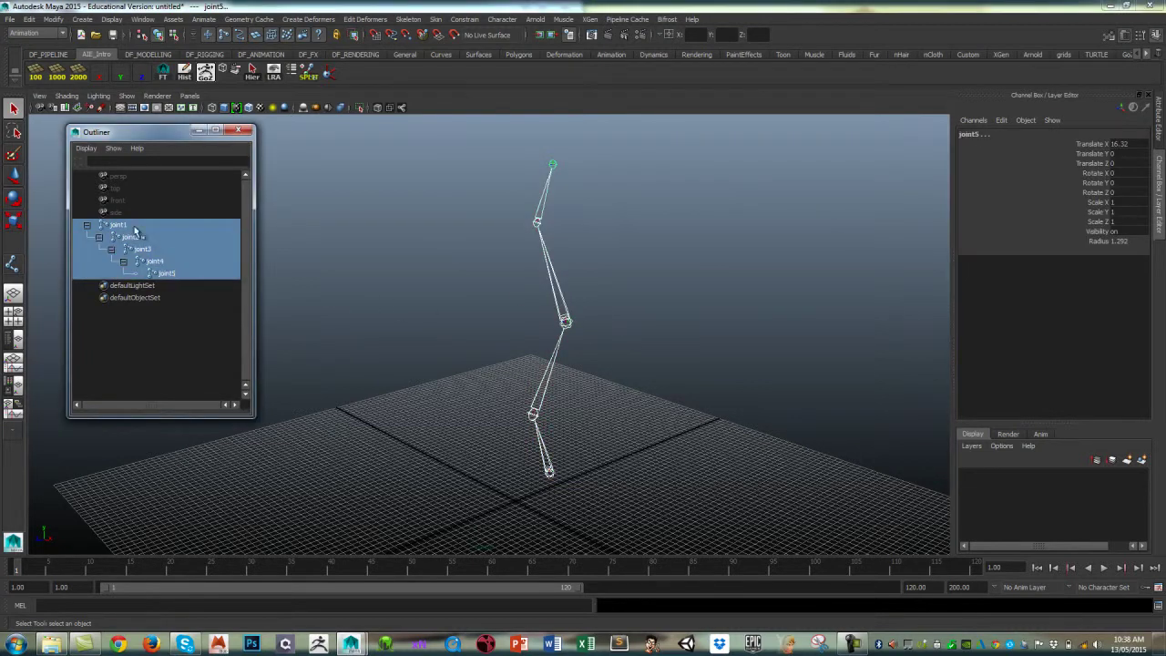
click(183, 283)
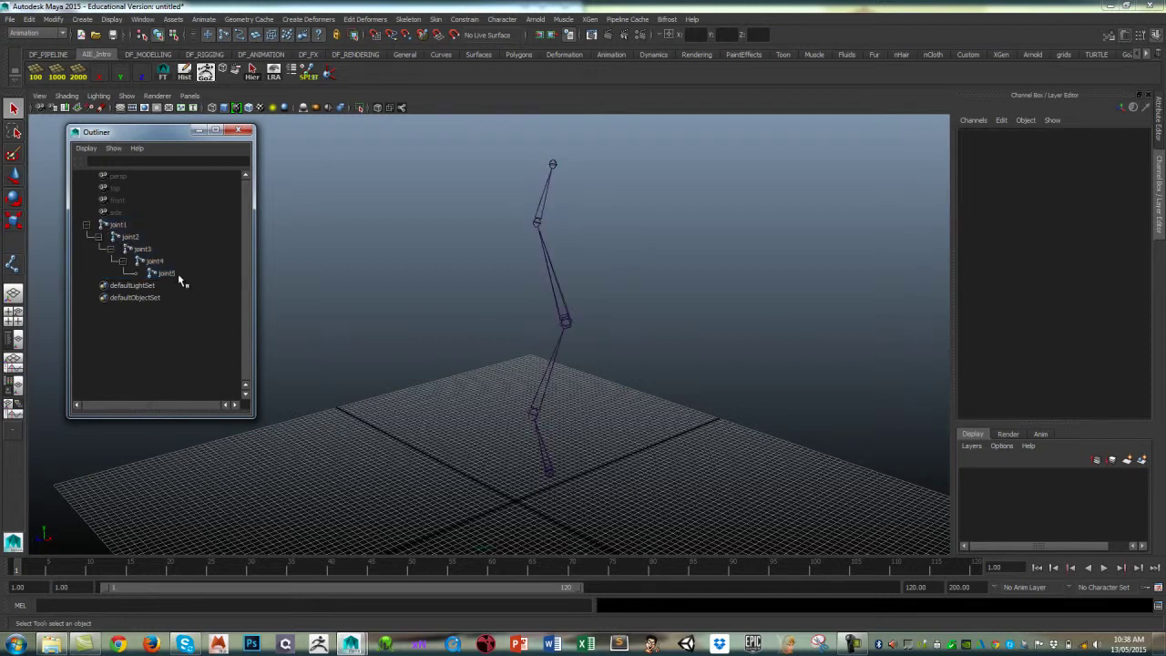
Add the joints to the selection one at a time in the Outliner, from joint5 up to joint1
click(180, 274)
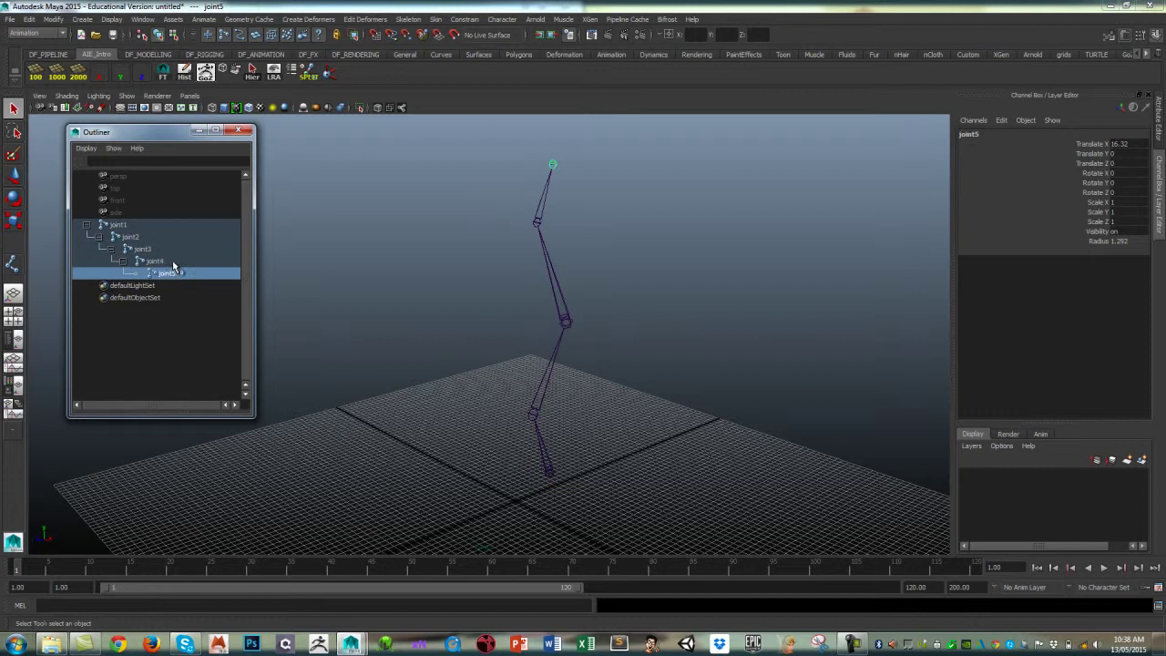
shift+click(156, 261)
shift+click(146, 249)
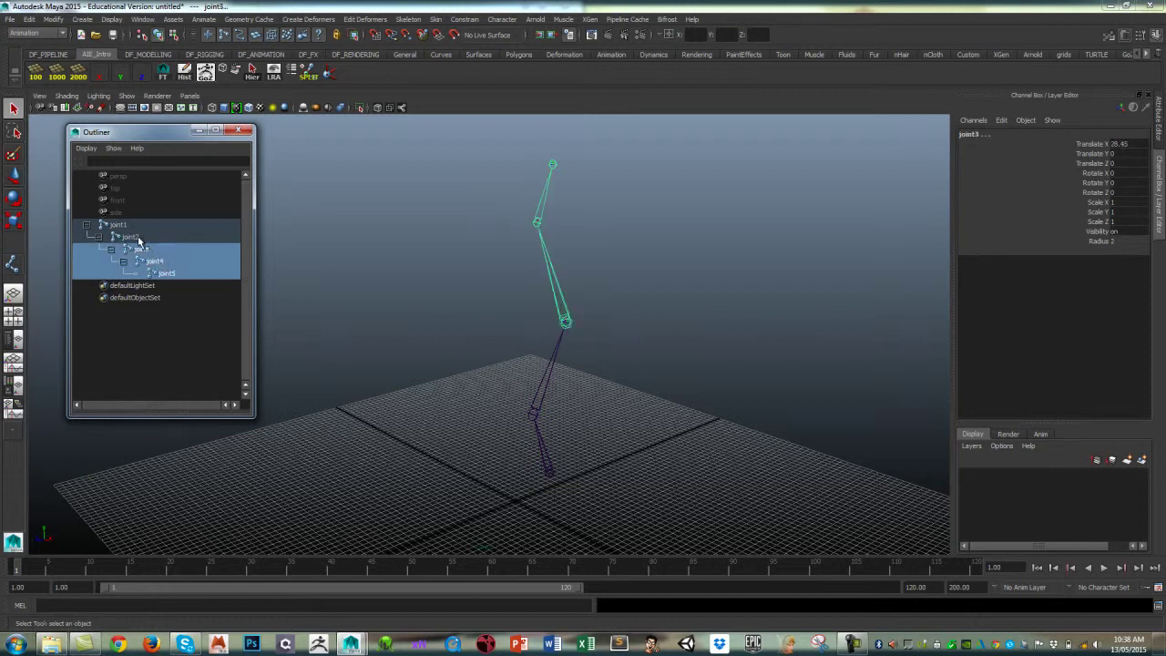
shift+click(137, 237)
shift+click(130, 227)
Select the joints in the Outliner in descending hierarchy order from joint1 to joint5, then deselect everything
click(129, 227)
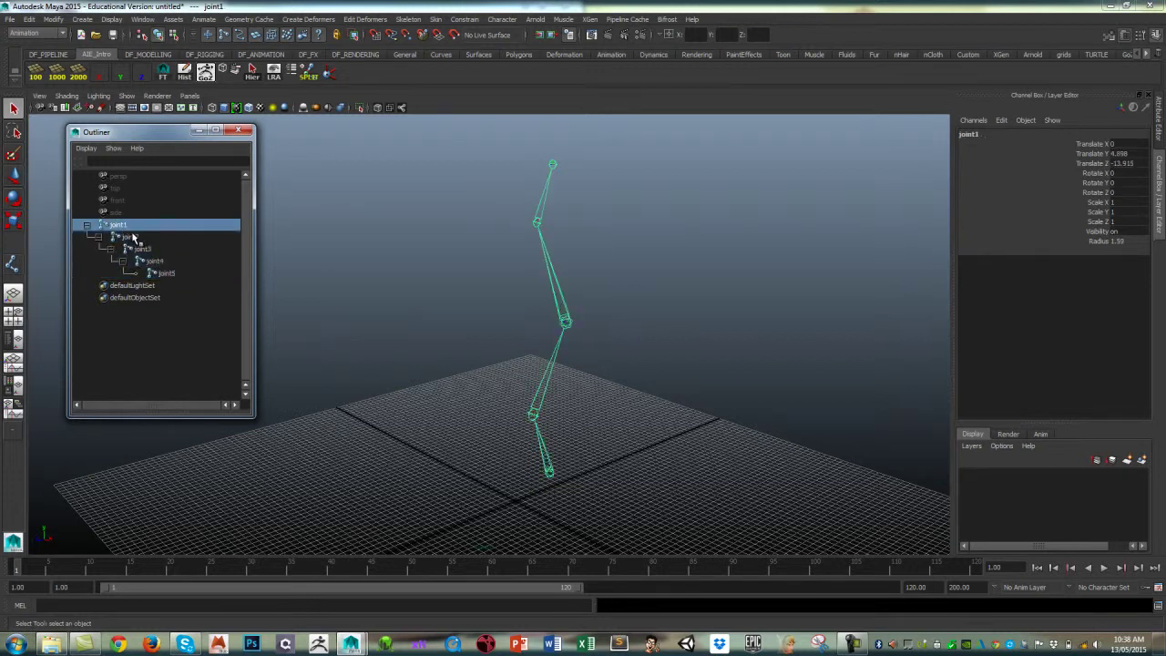
shift+click(135, 238)
shift+click(144, 249)
shift+click(154, 263)
shift+click(166, 273)
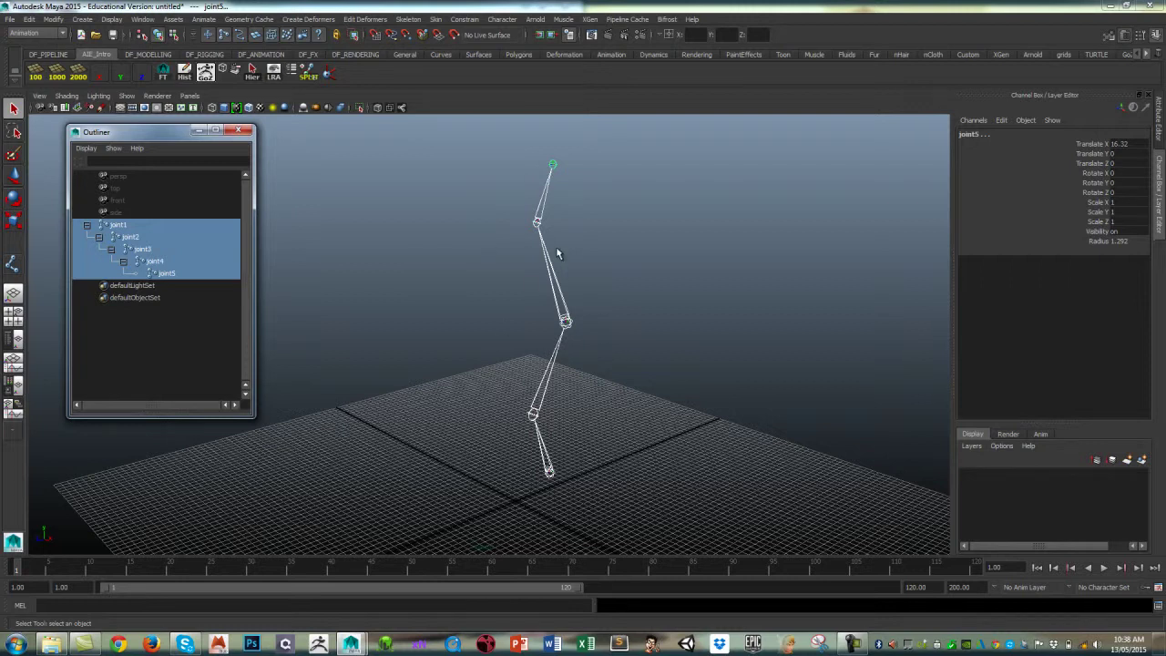
click(637, 318)
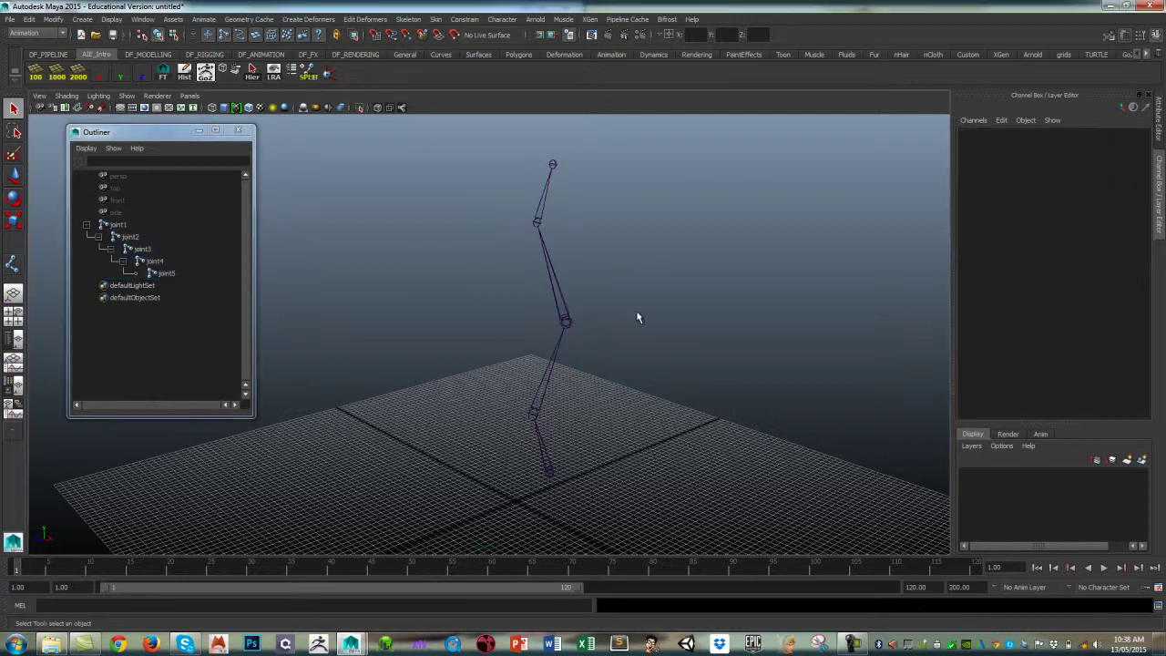
Select the root joint and extend the selection to all its children with Select Hierarchy
click(555, 479)
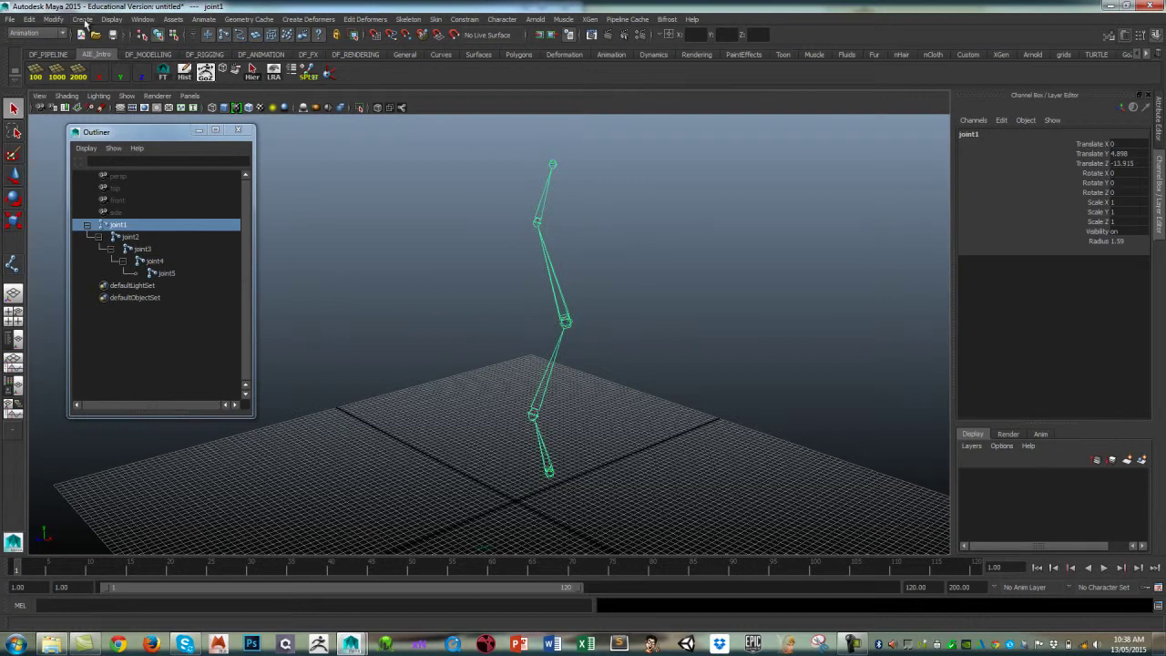
click(55, 19)
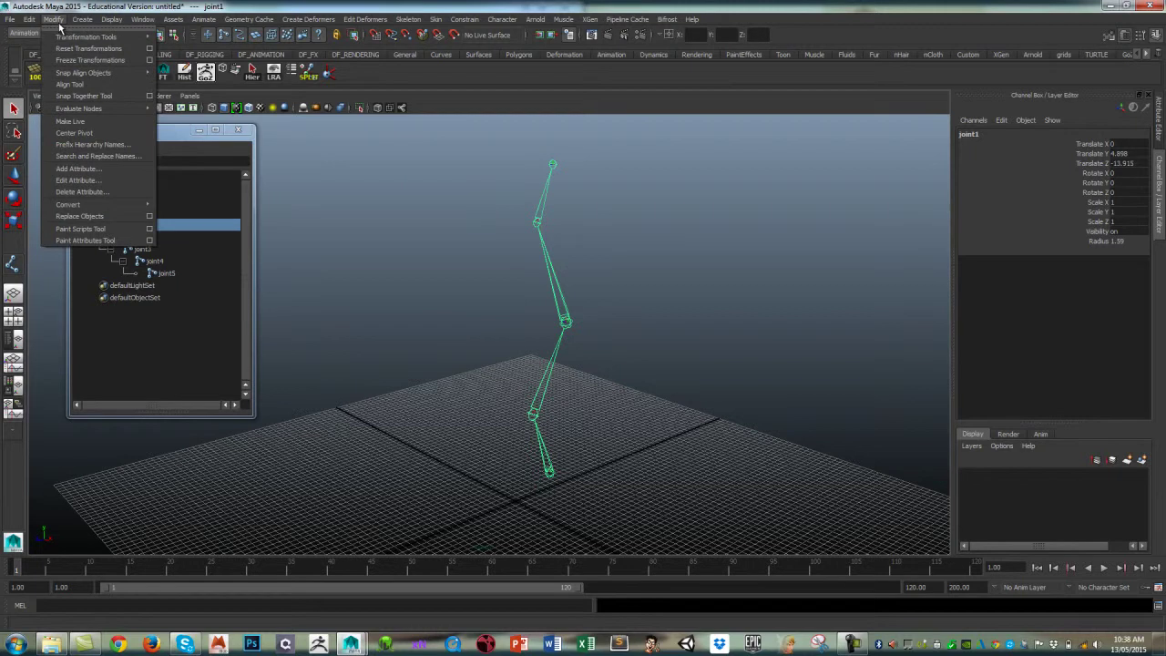
mouse_move(31, 21)
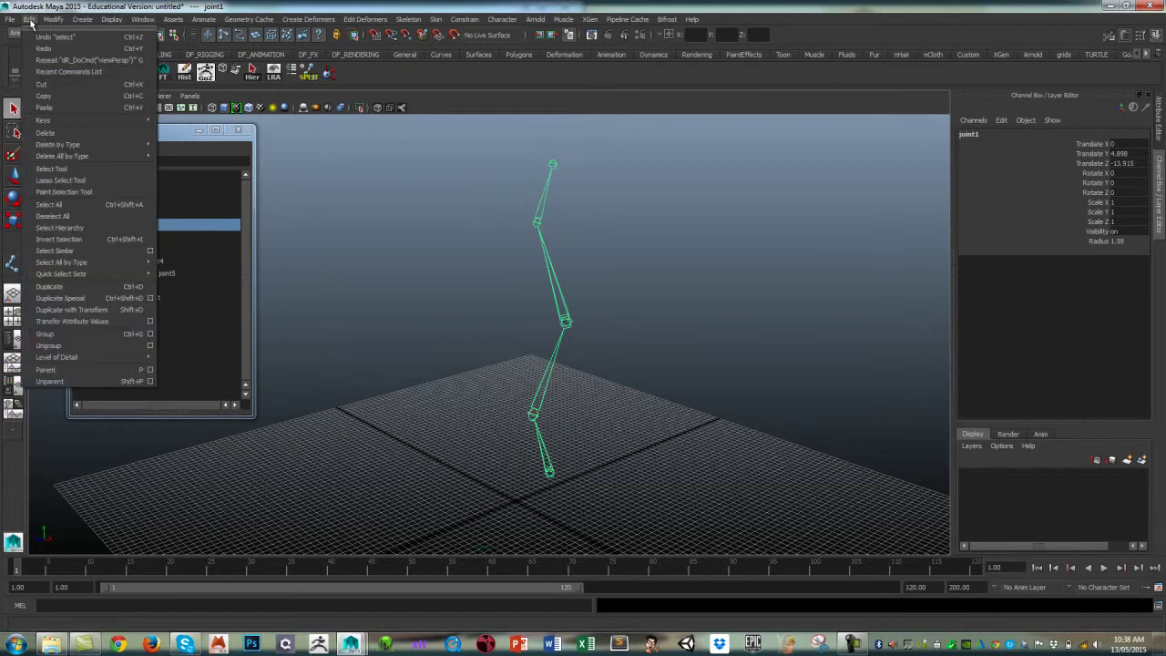
click(62, 228)
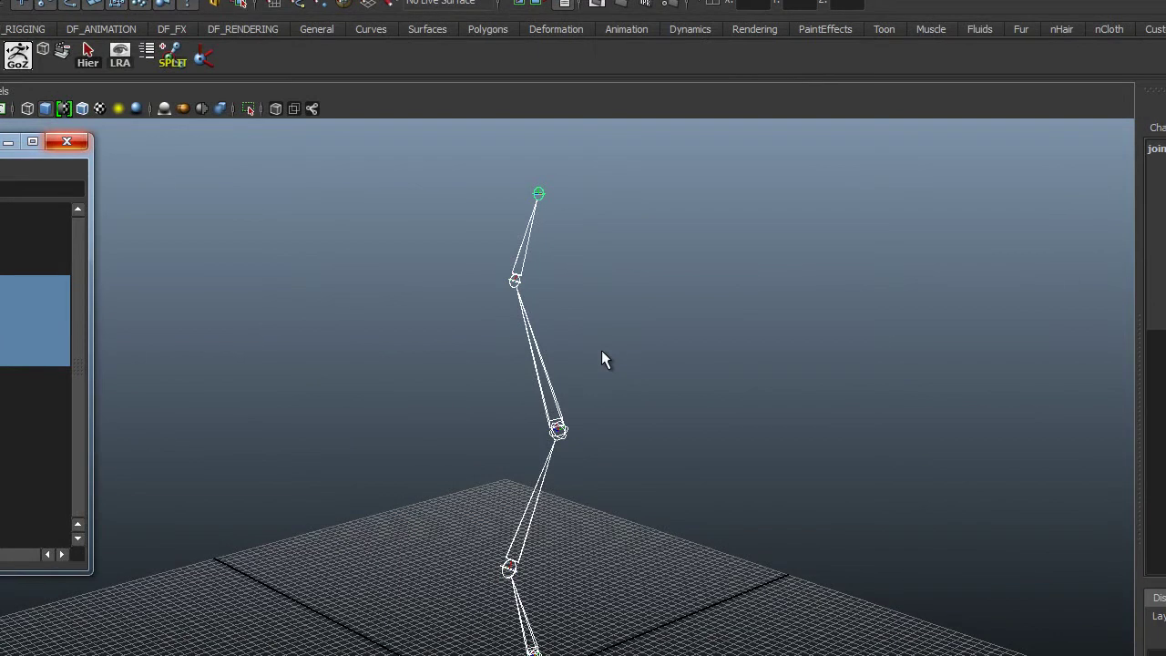
Clear the selection, reselect the root joint, and select its whole hierarchy with the Hier shelf command
click(601, 359)
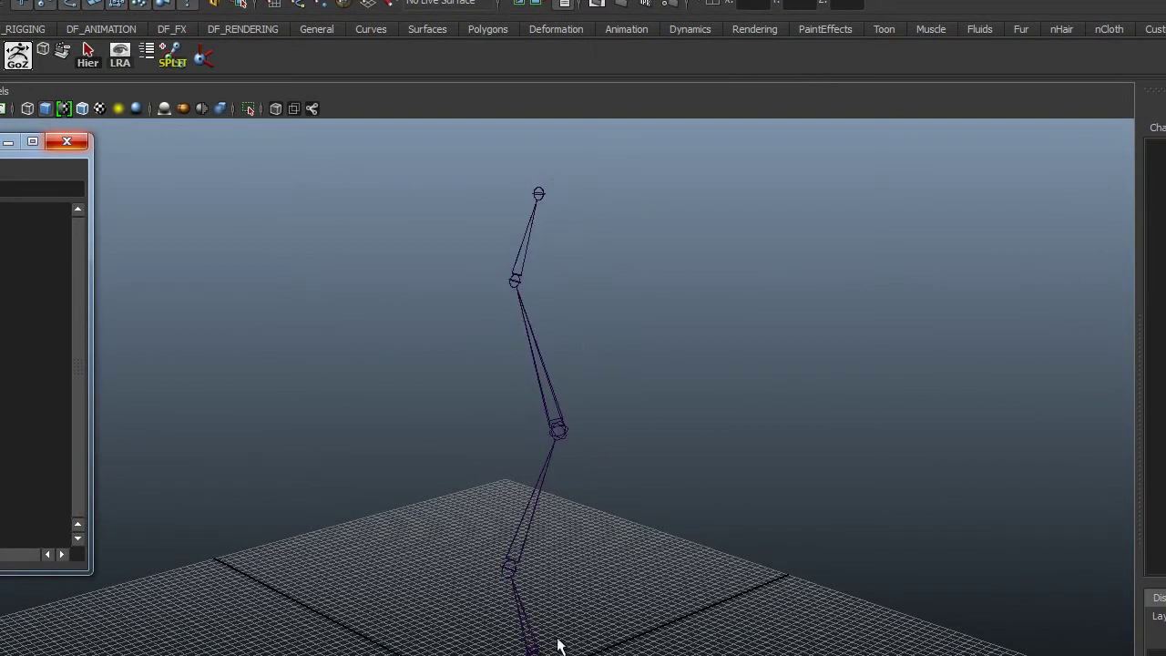
click(539, 642)
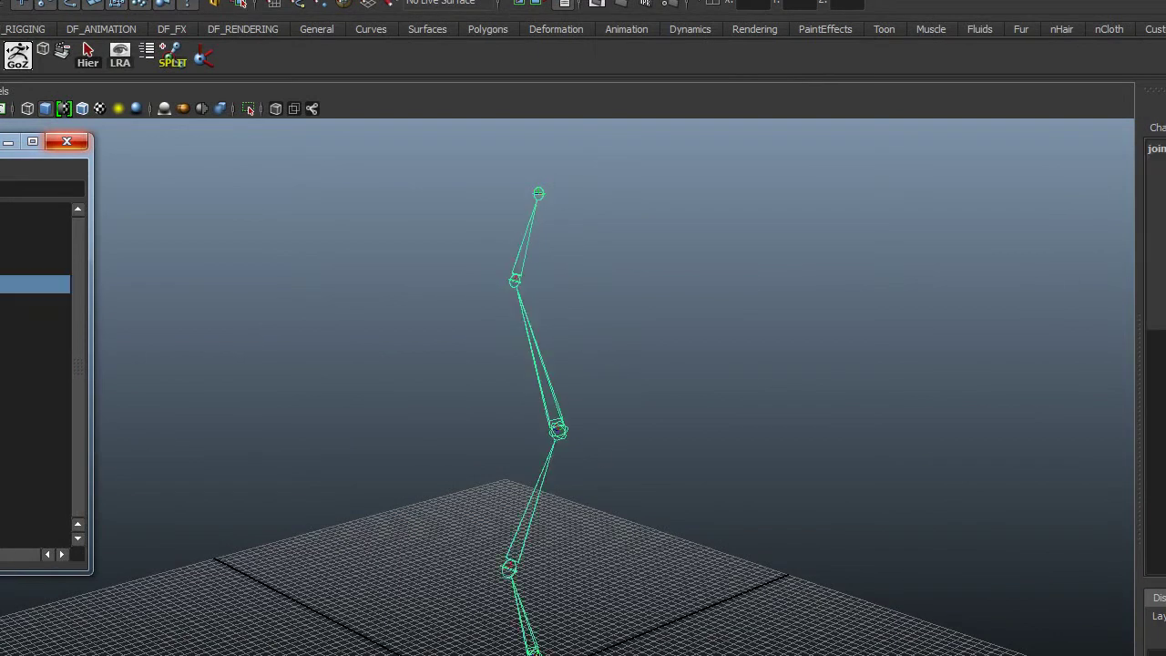
click(88, 60)
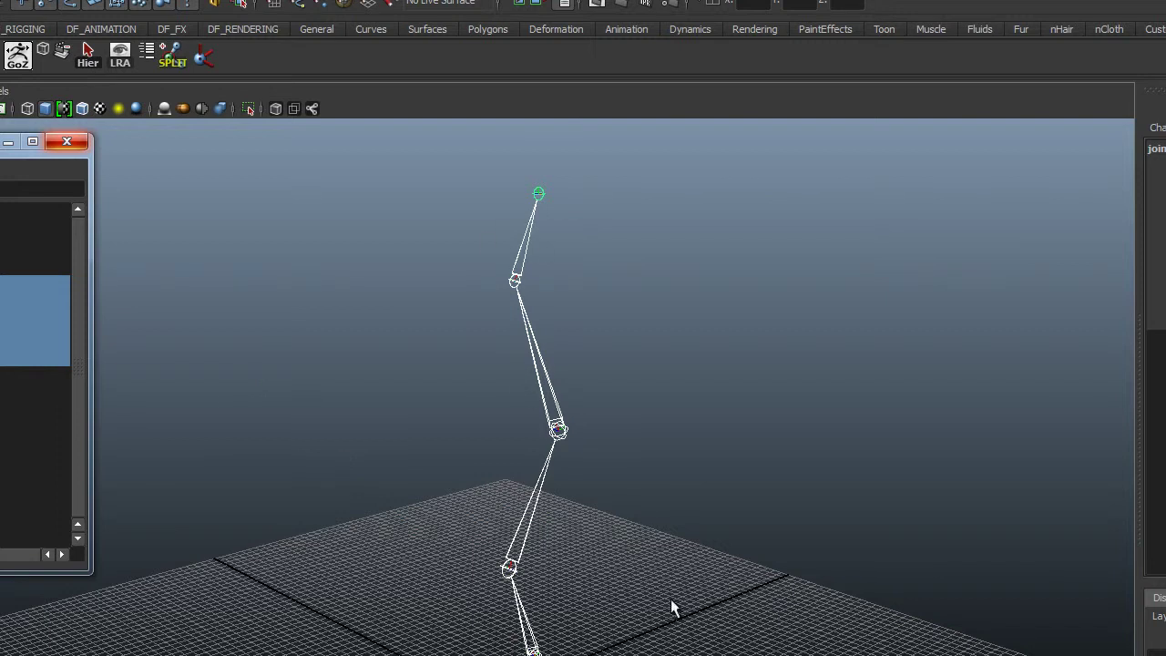
Display the Local Rotation Axes on all the selected joints of the chain
alt+drag(652, 434, 535, 451)
alt+drag(542, 566, 463, 594)
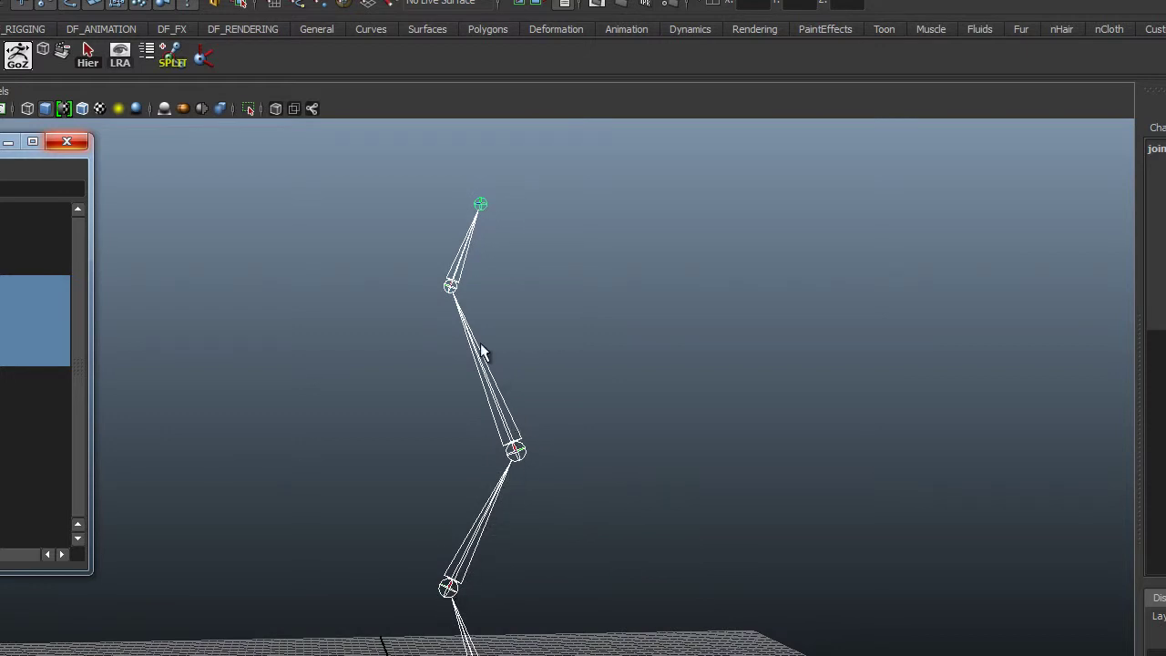
alt+drag(568, 345, 616, 363)
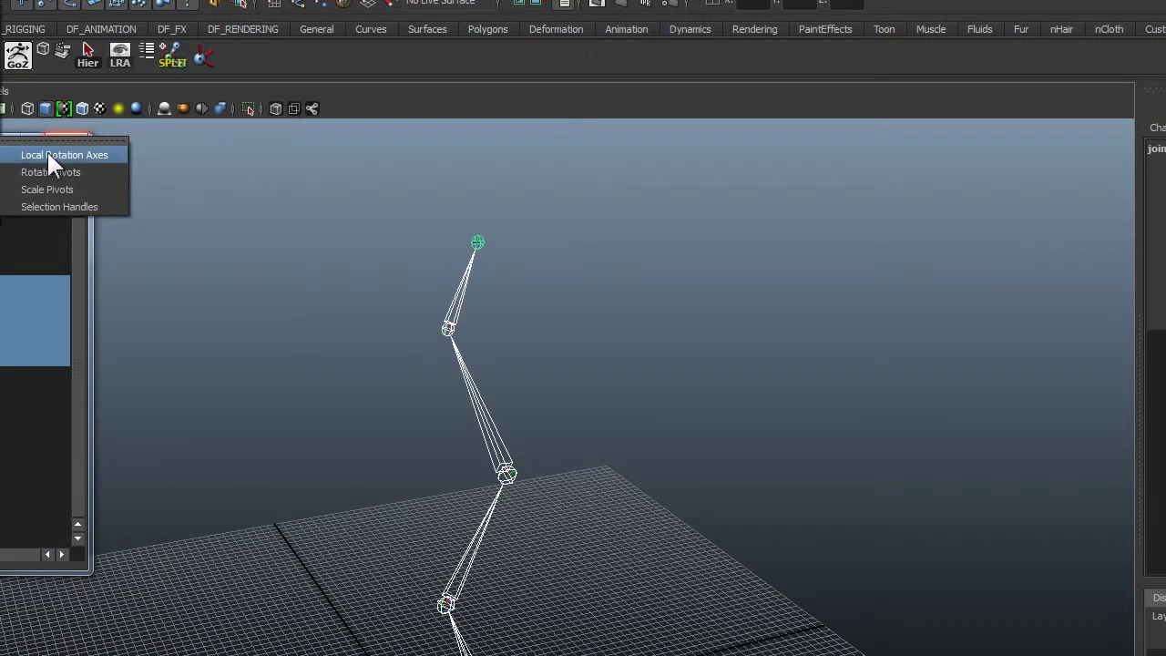
click(57, 156)
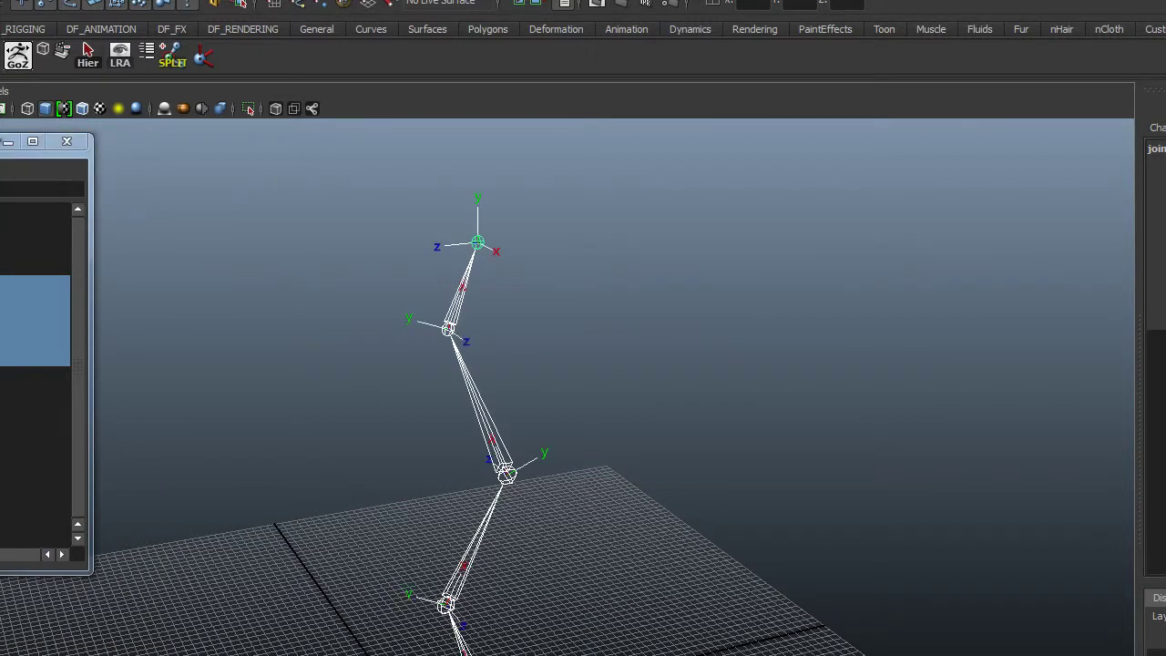
Examine the local rotation axes along the joint chain from several angles, with the joints selected and deselected
alt+drag(707, 354, 589, 507)
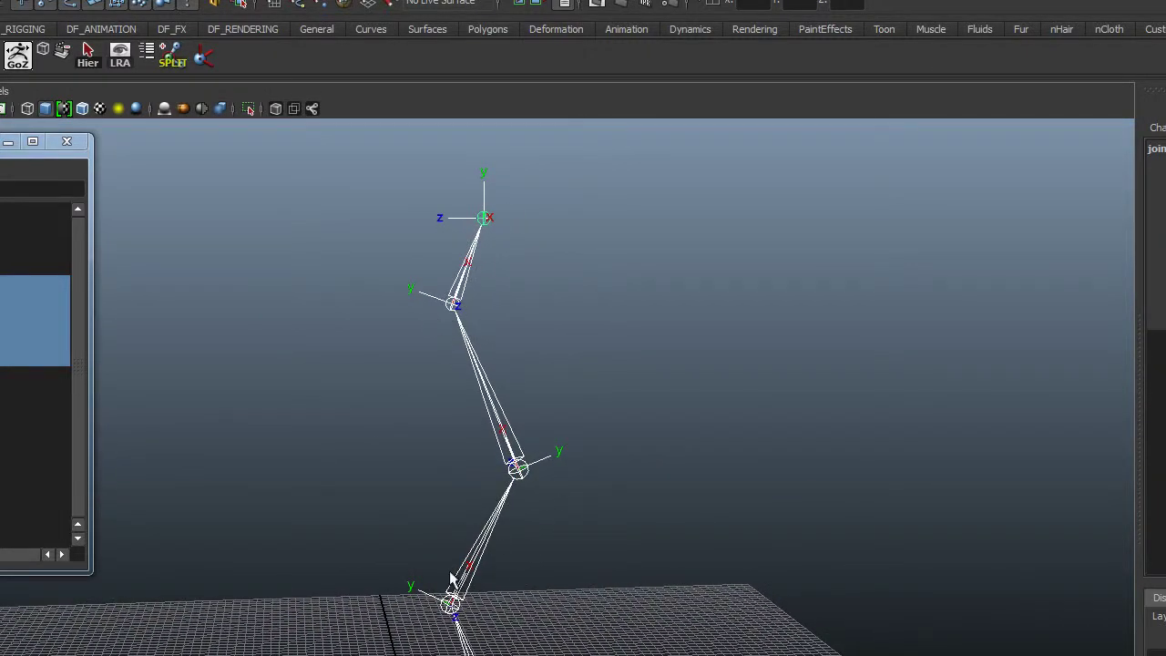
alt+drag(451, 578, 563, 501)
alt+drag(536, 558, 481, 547)
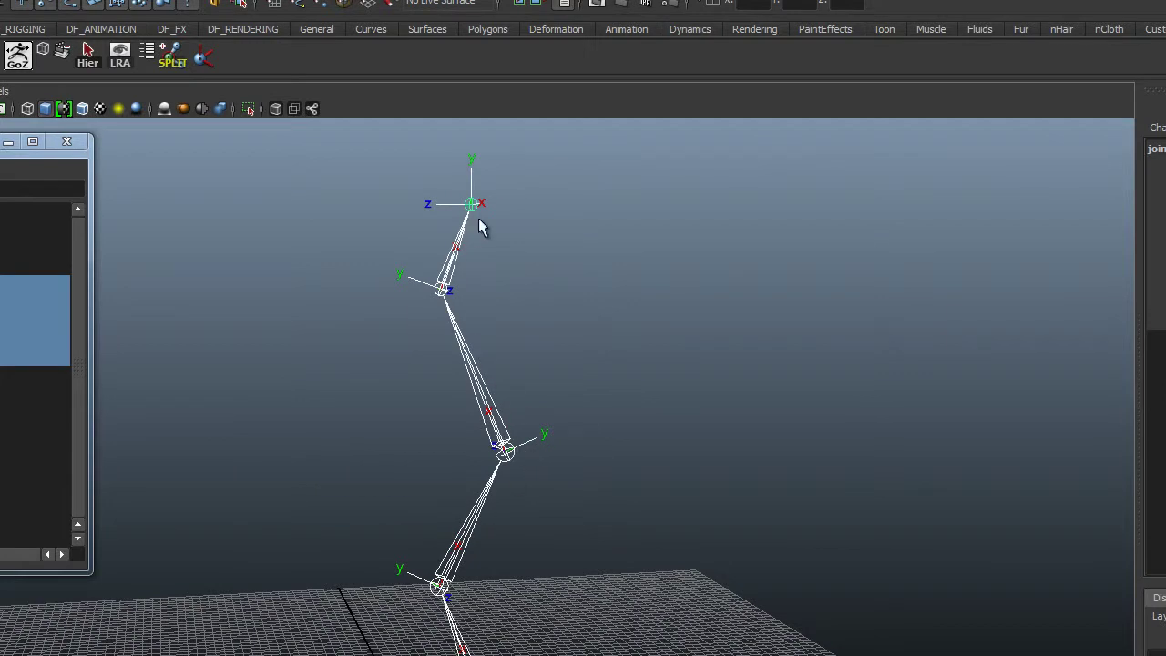
alt+drag(539, 546, 671, 535)
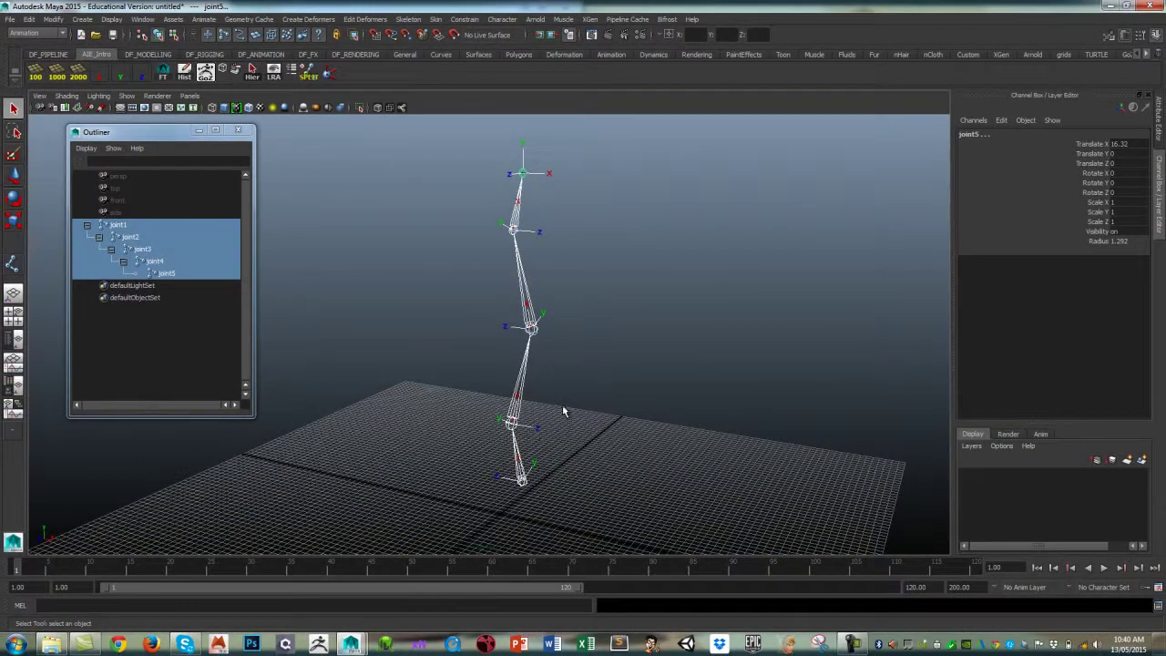
alt+drag(562, 406, 596, 401)
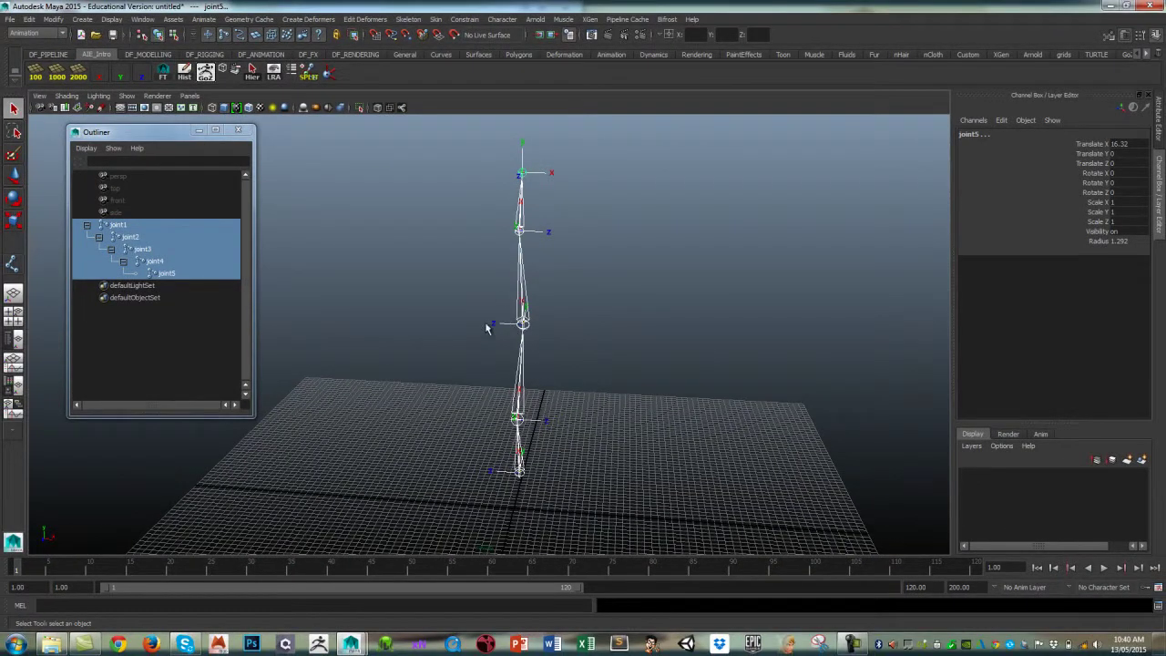
alt+drag(531, 235, 538, 304)
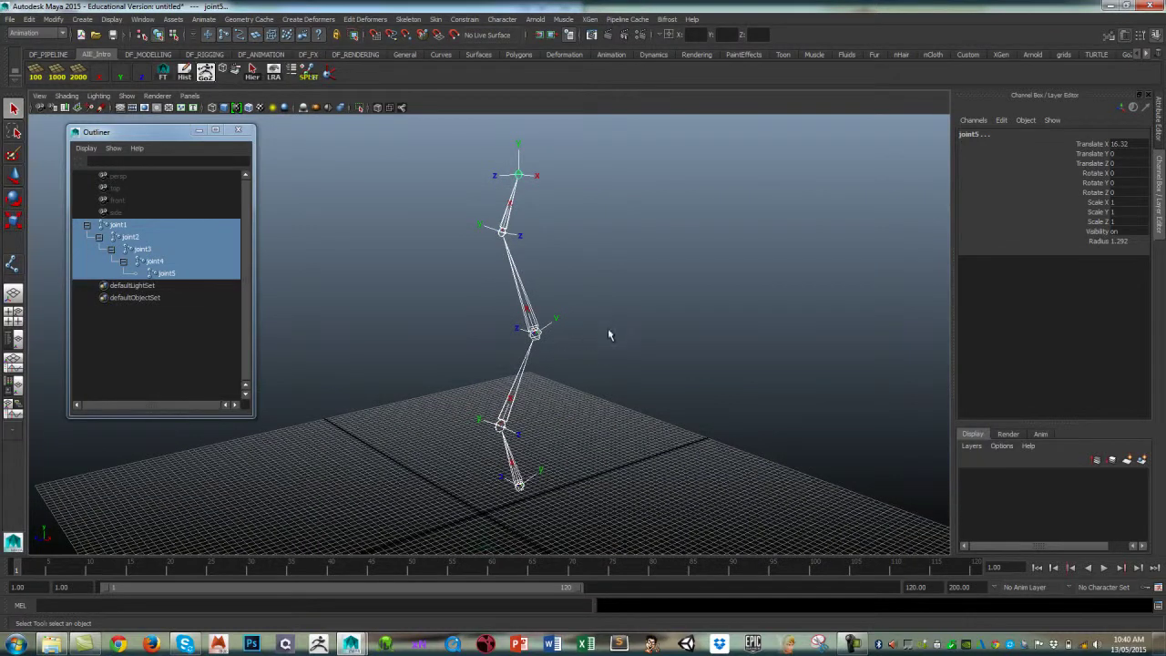
alt+drag(610, 335, 592, 394)
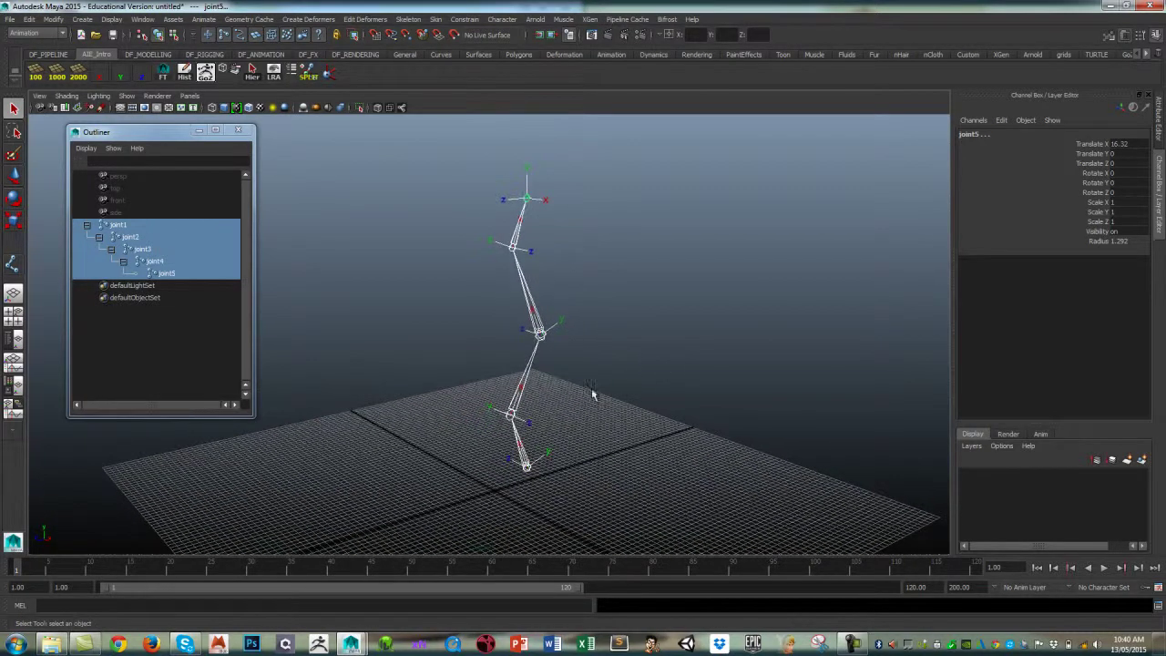
click(605, 254)
mouse_move(589, 268)
alt+mouse_down()
mouse_move(571, 263)
mouse_move(590, 276)
alt+mouse_up()
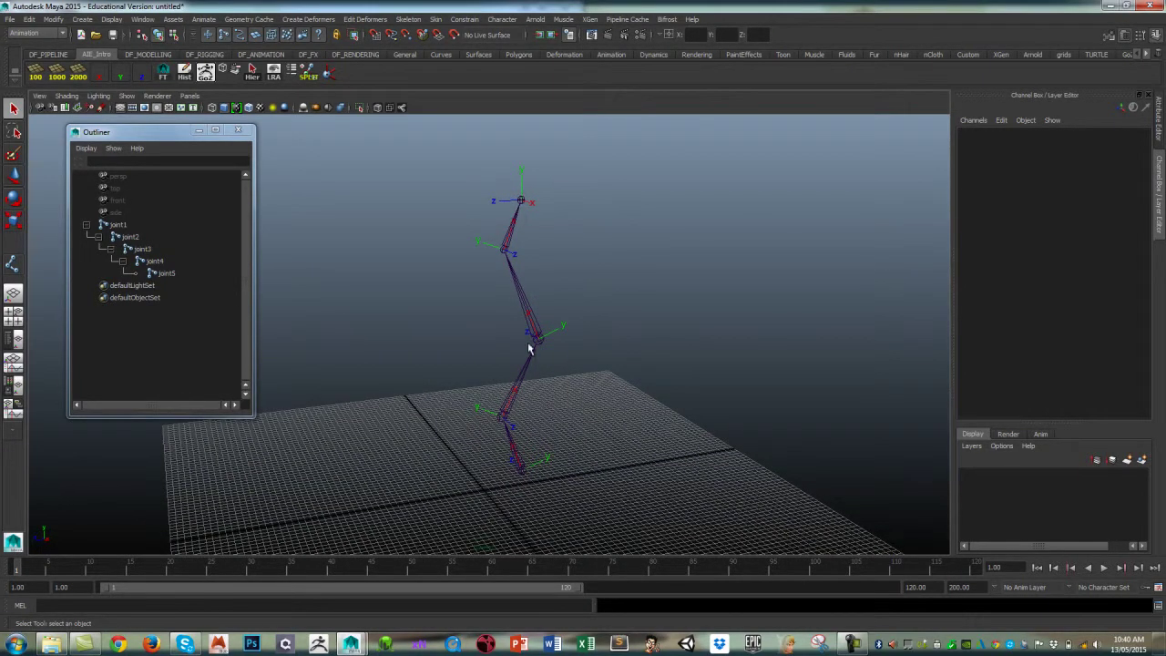
alt+drag(535, 252, 588, 290)
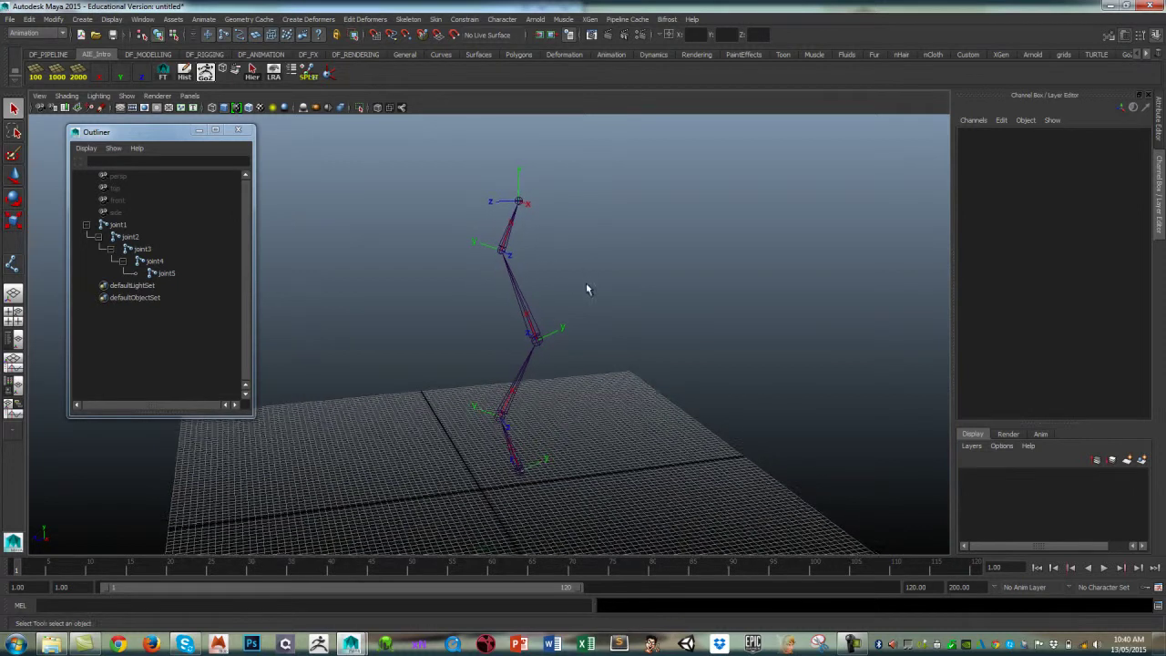
Select joint4, joint3, joint2 and joint1 in turn and rotate them together about Z by about -21 degrees
click(501, 254)
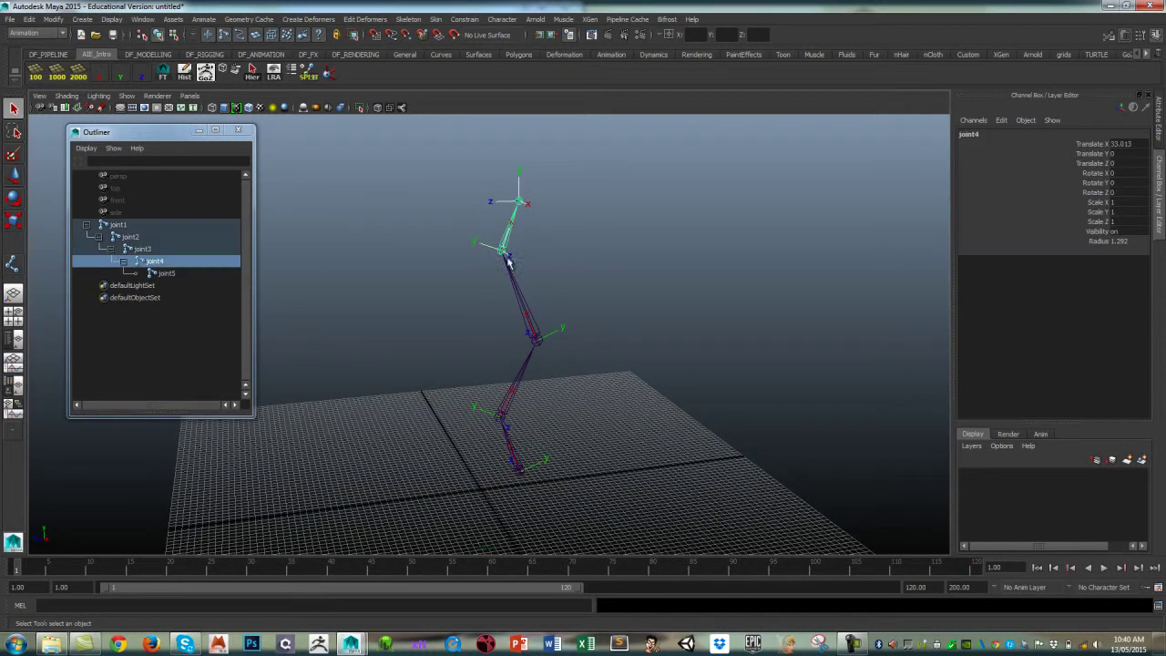
shift+click(533, 339)
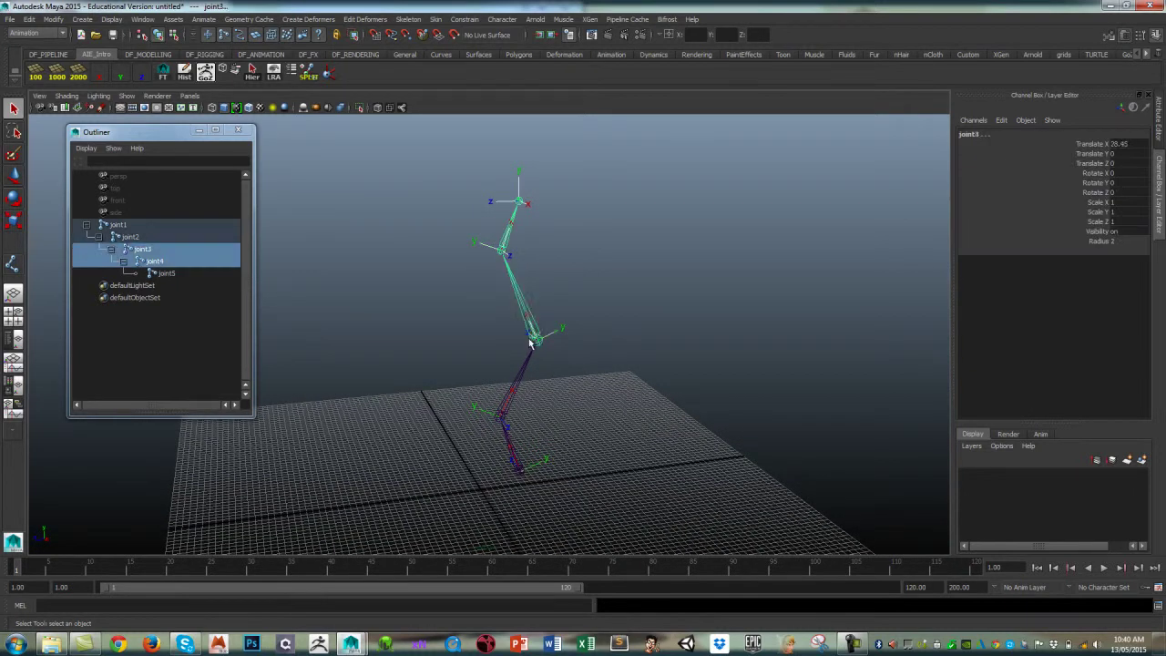
shift+click(511, 394)
shift+click(514, 464)
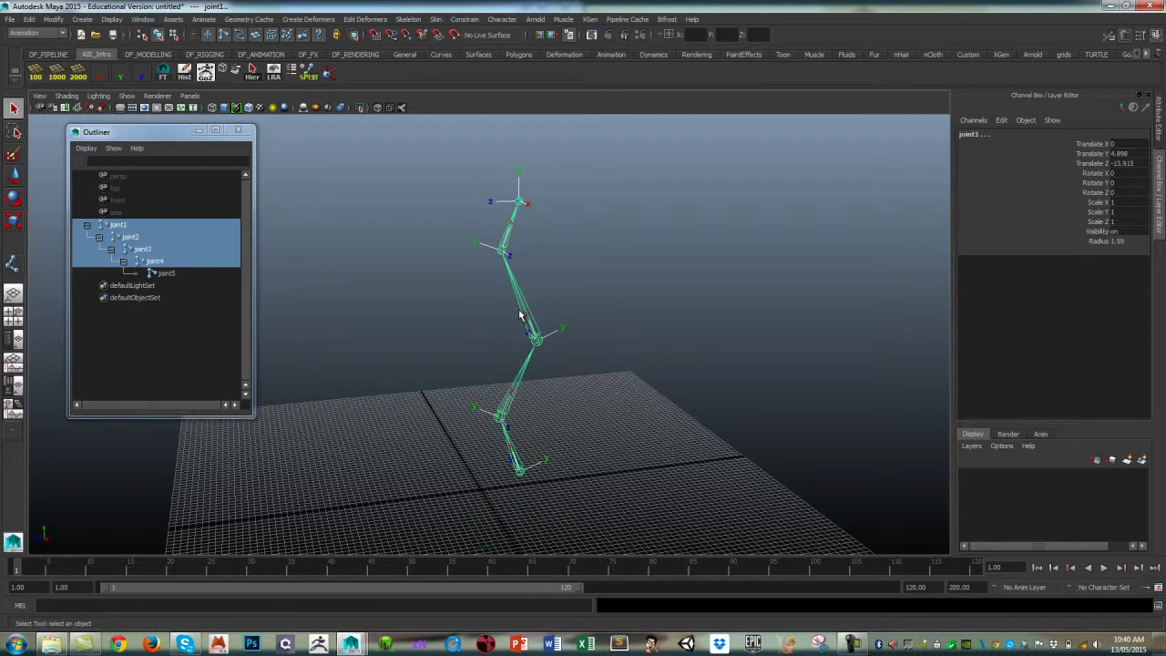
key(e)
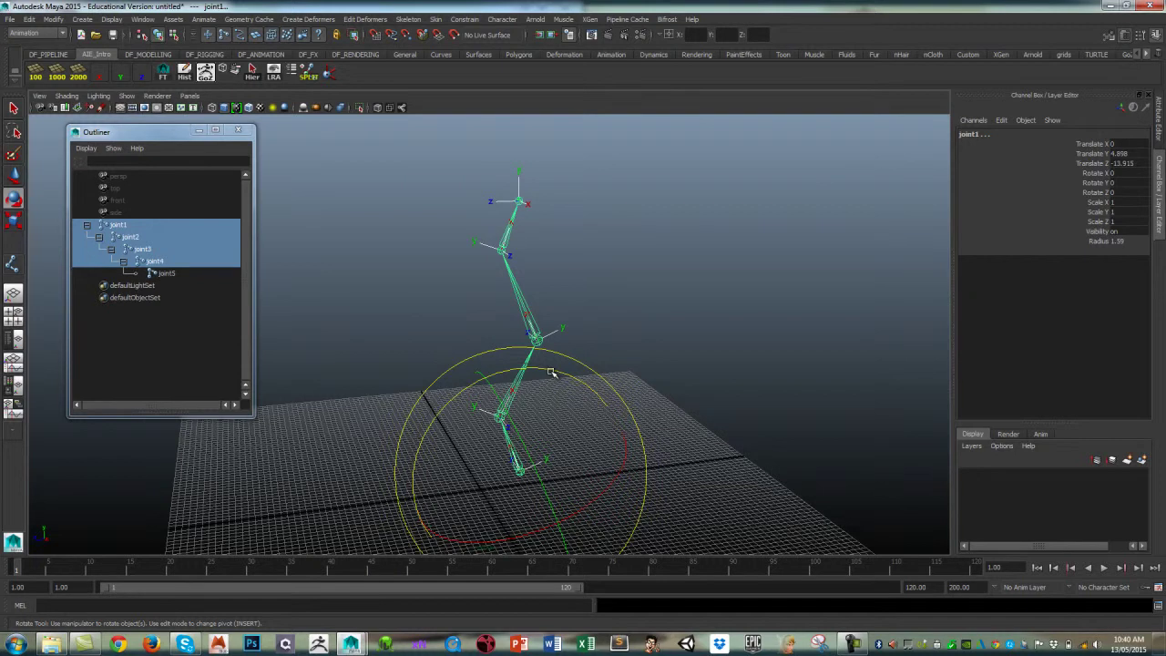
drag(552, 372, 547, 452)
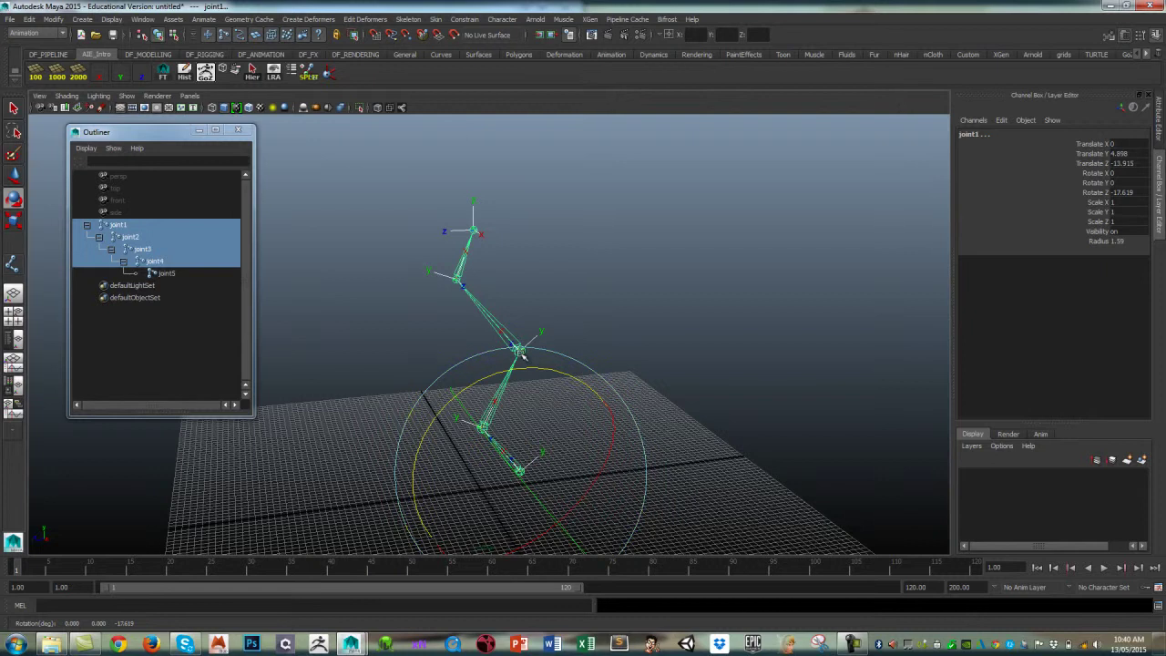
drag(544, 369, 592, 389)
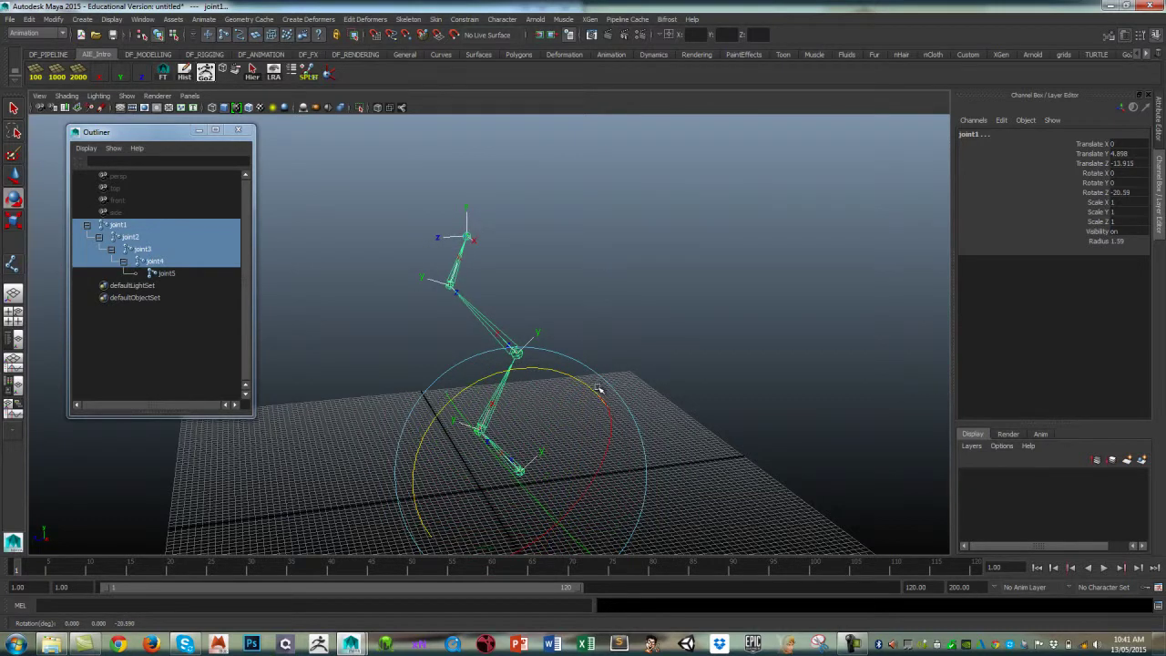
Undo the rotations of the joint chain and clear the selection
key(ctrl+z)
key(ctrl+z)
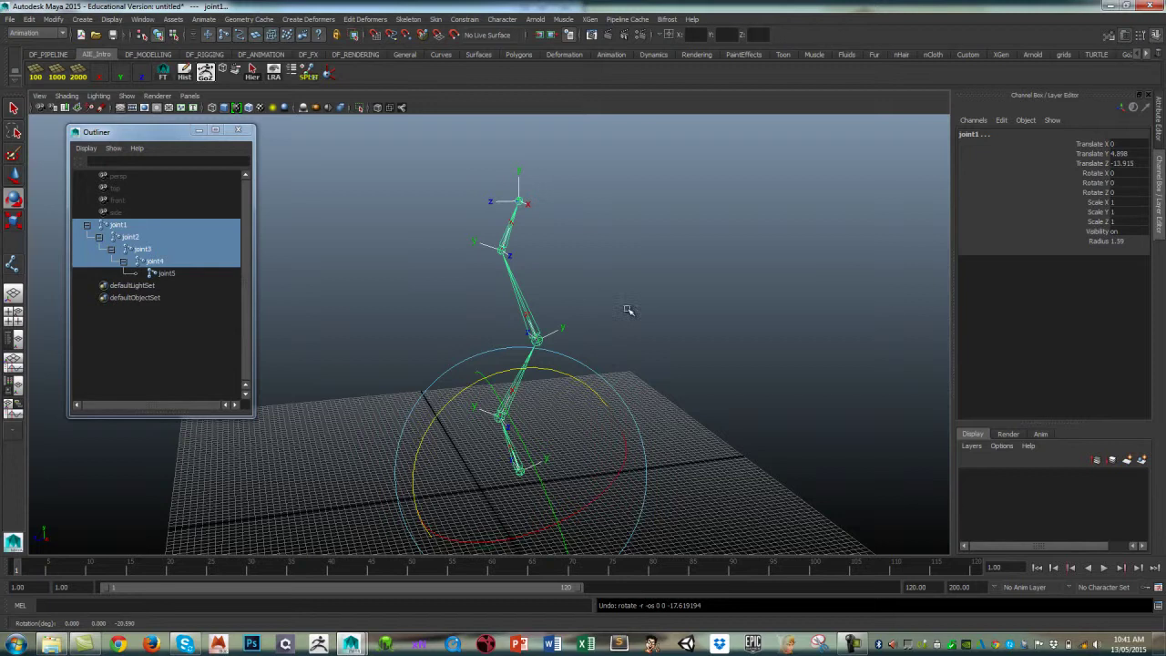
key(ctrl+z)
key(ctrl+z)
key(ctrl+z)
click(667, 304)
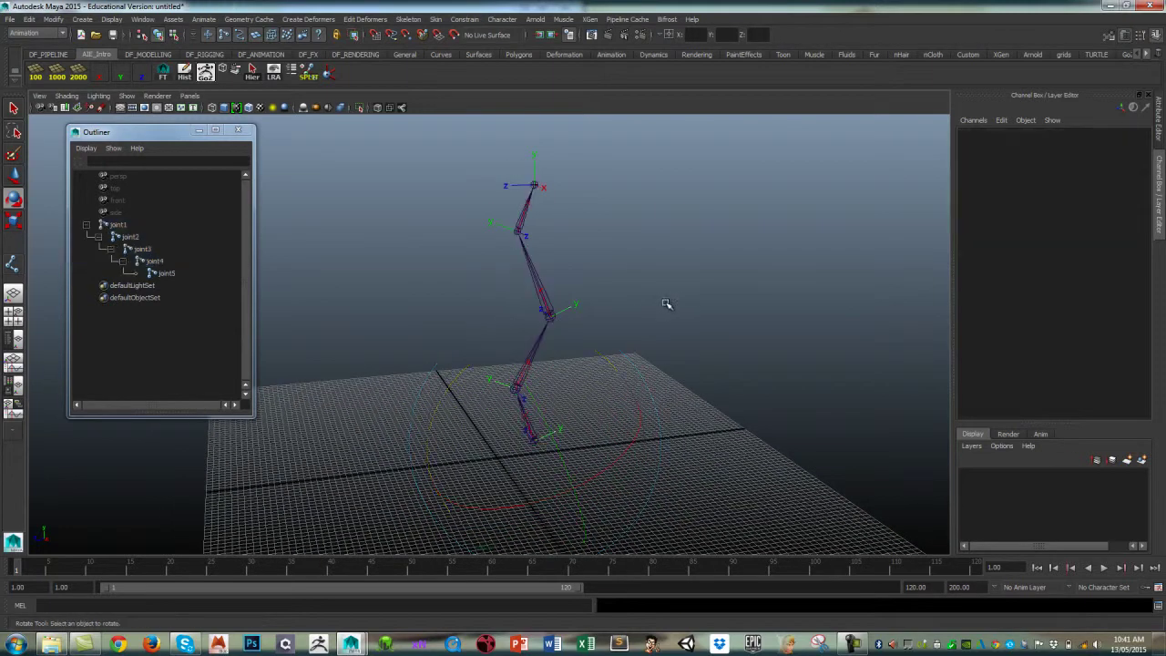
Inspect the Y and Z axis directions at each joint, including joint3, from the side and at oblique angles
alt+drag(667, 304, 543, 444)
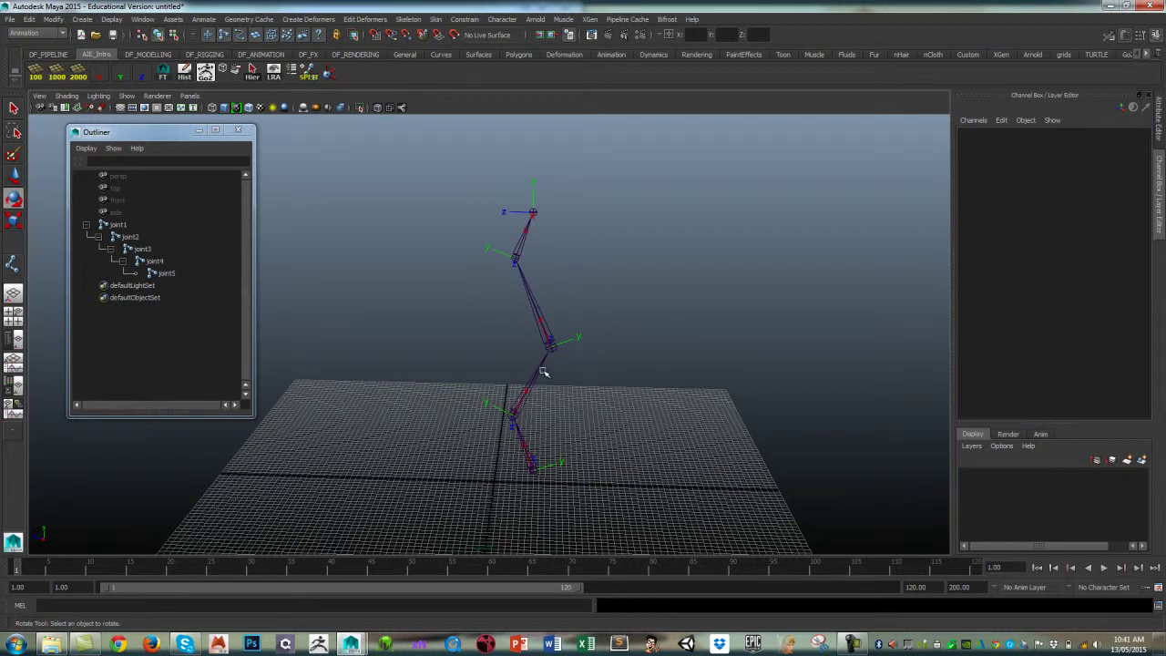
alt+drag(595, 369, 534, 383)
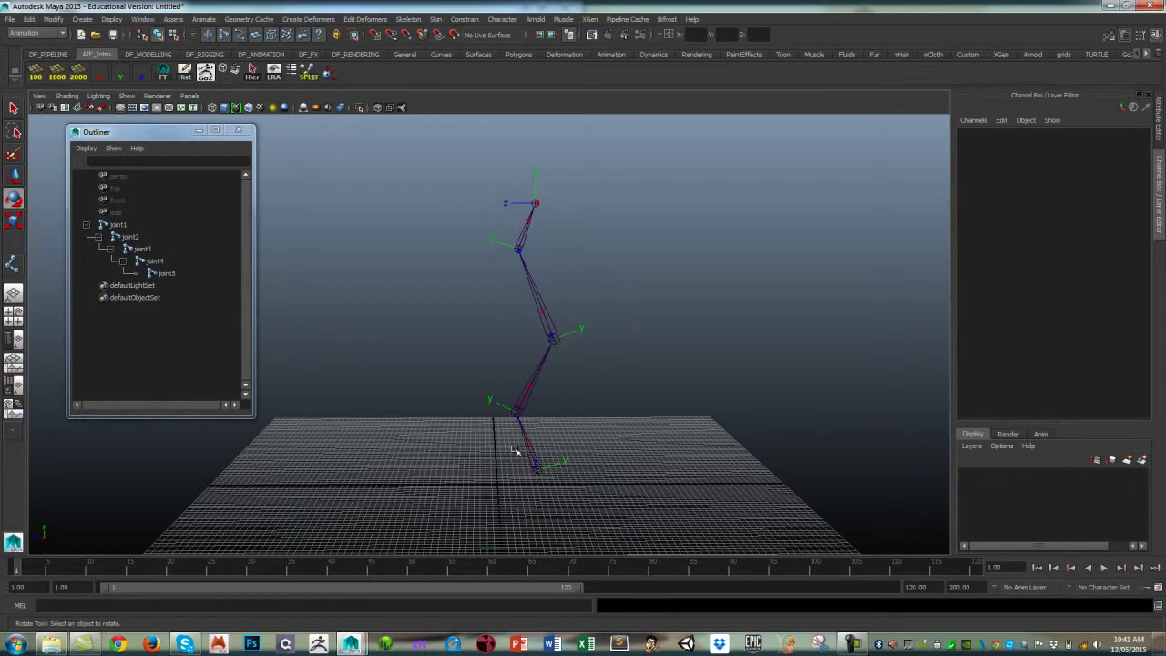
alt+drag(606, 321, 645, 328)
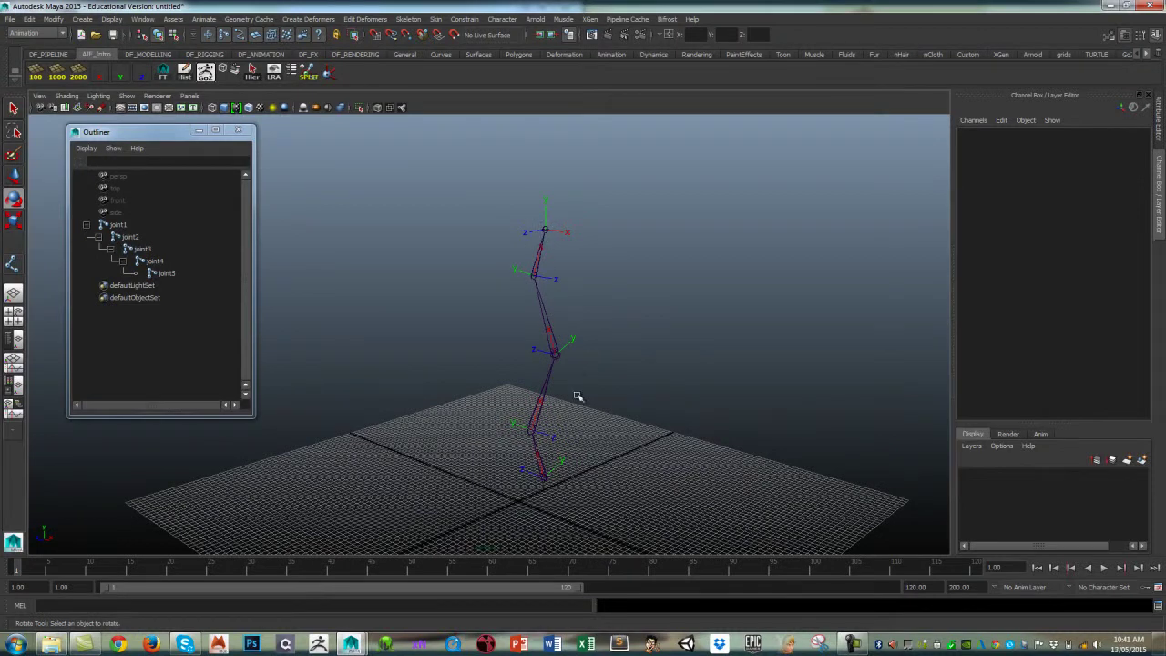
mouse_move(588, 360)
alt+mouse_down()
mouse_move(512, 338)
mouse_move(596, 338)
mouse_move(606, 349)
alt+mouse_up()
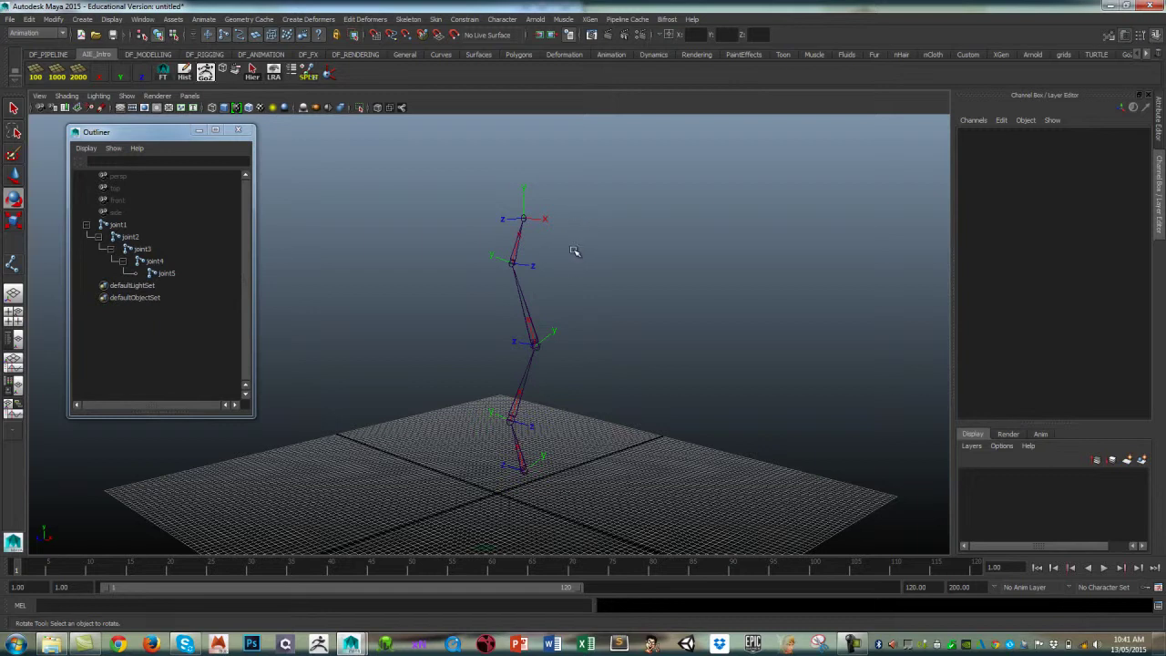
click(536, 346)
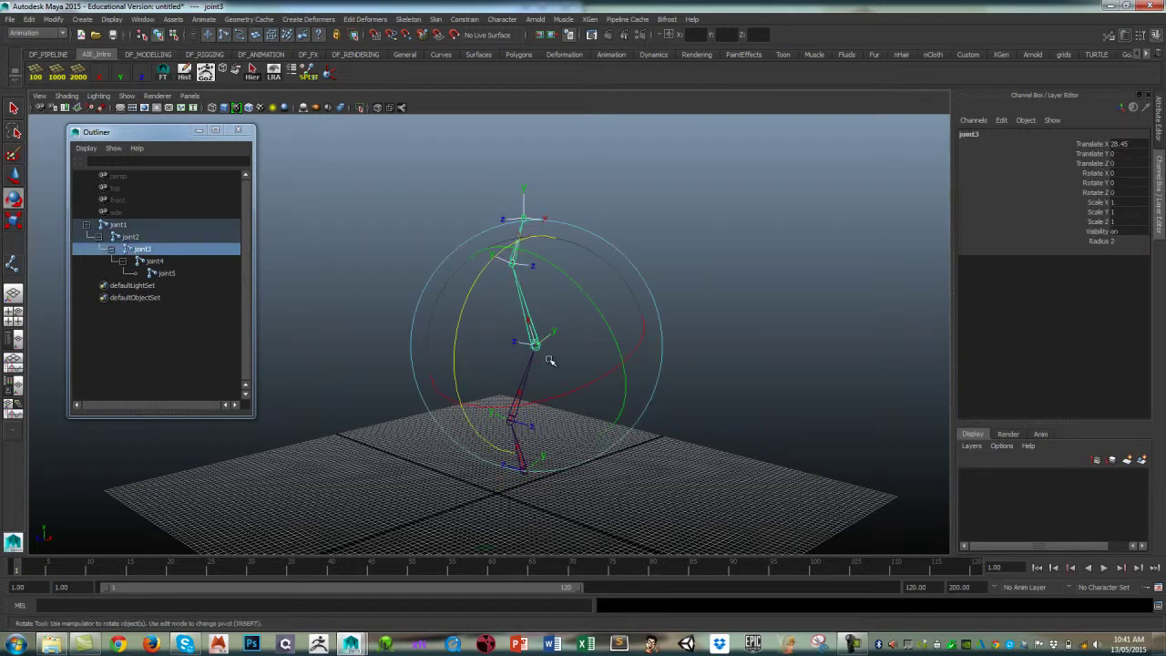
alt+drag(646, 229, 606, 328)
click(692, 245)
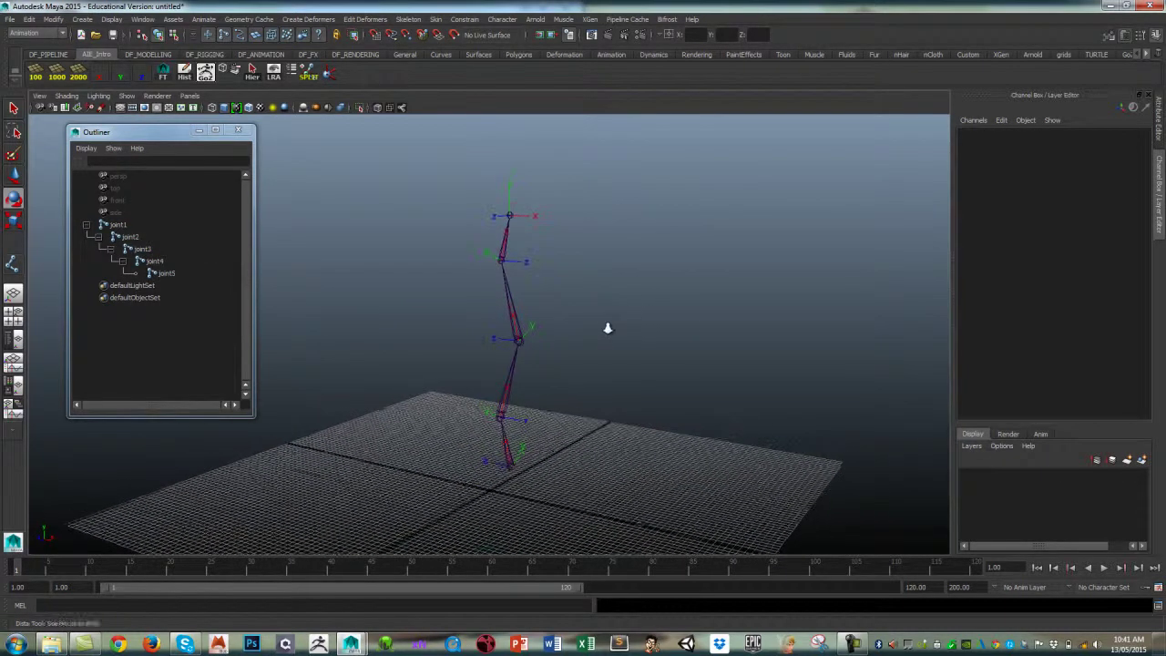
alt+right_drag(607, 328, 664, 324)
mouse_move(611, 301)
alt+mouse_down()
mouse_move(651, 301)
mouse_move(606, 320)
mouse_move(625, 302)
mouse_move(616, 315)
alt+mouse_up()
Compare the axis orientation of joint1, joint2 and joint4 by selecting each one individually with the Rotate tool active
click(513, 474)
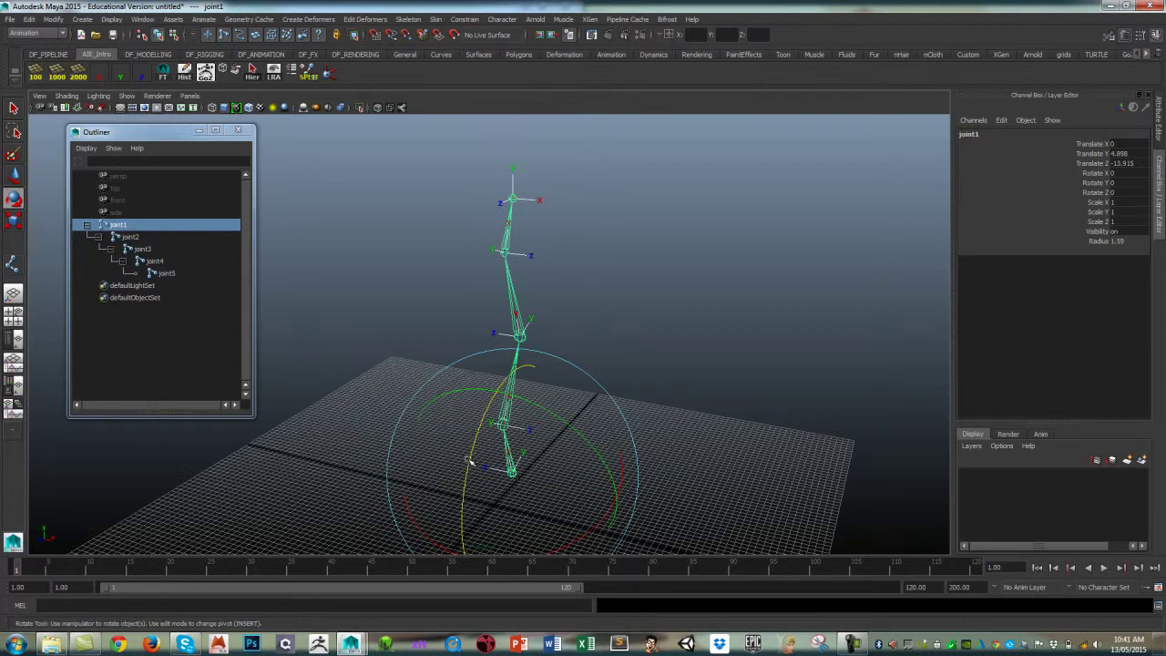
alt+drag(627, 367, 656, 303)
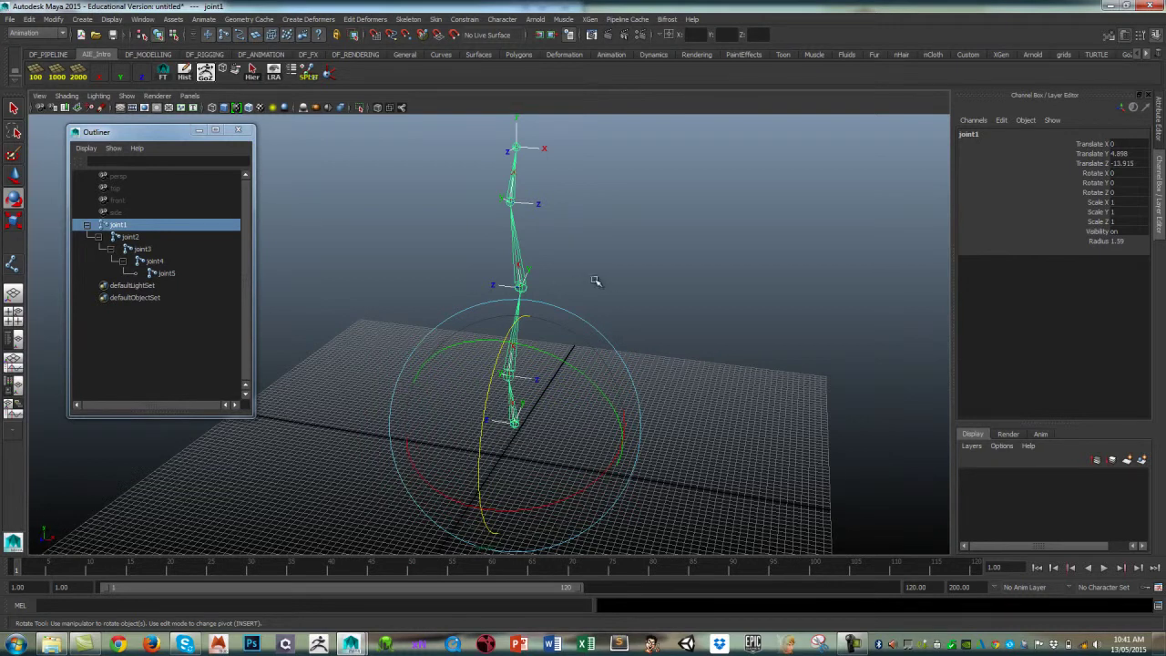
click(647, 226)
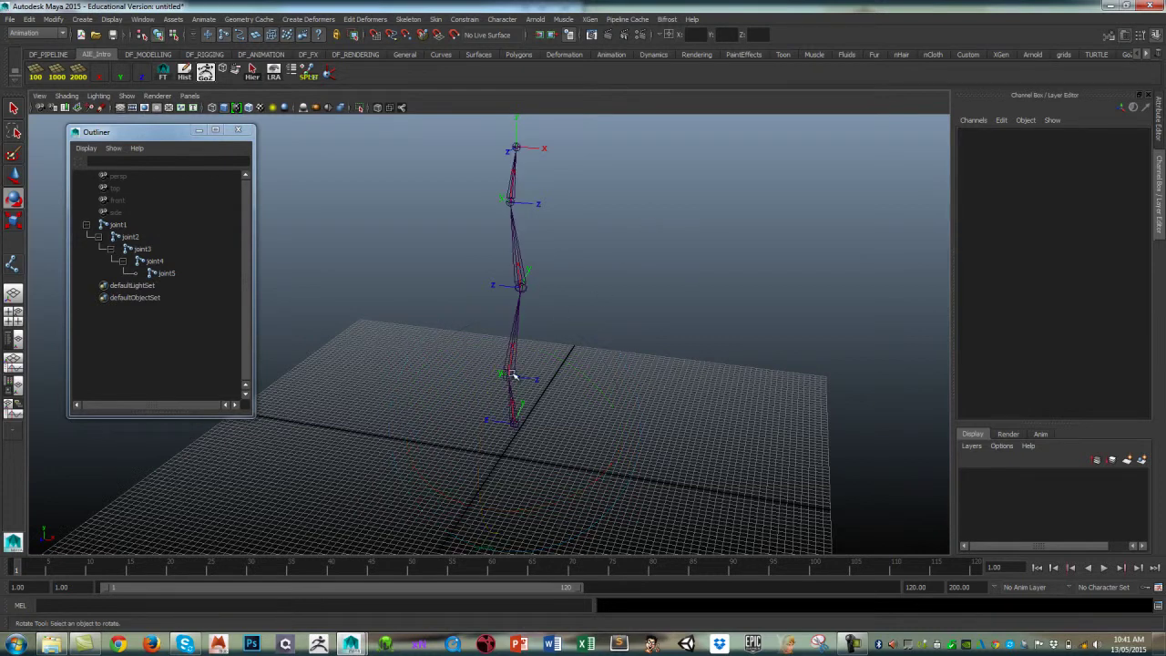
click(513, 374)
click(651, 247)
click(516, 209)
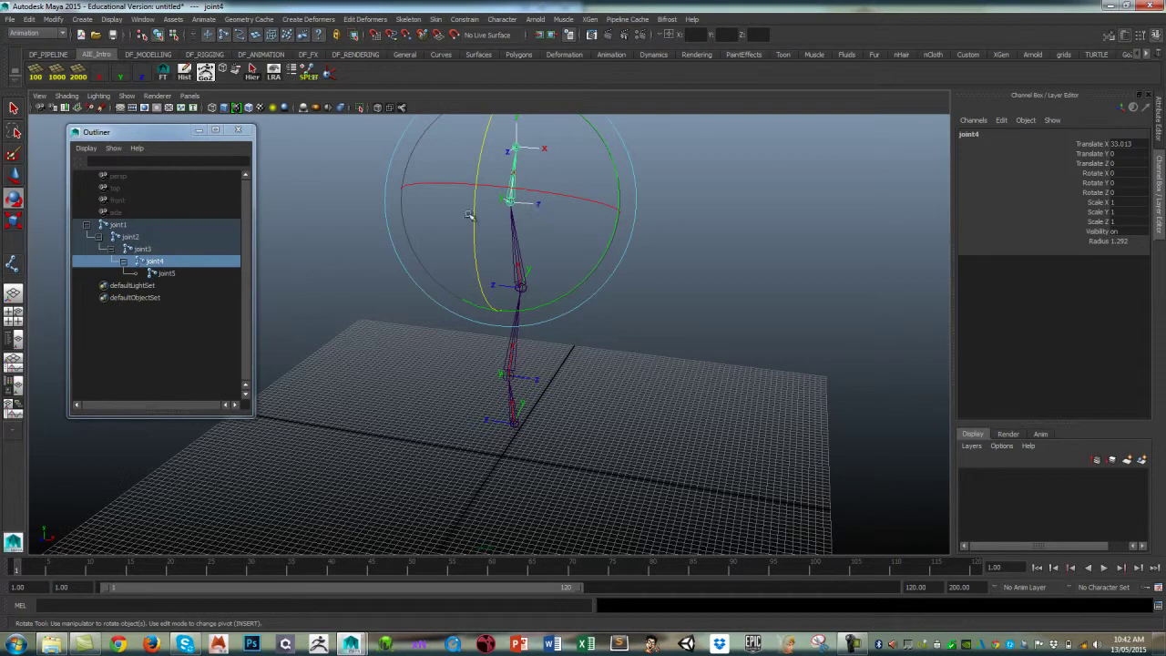
click(678, 284)
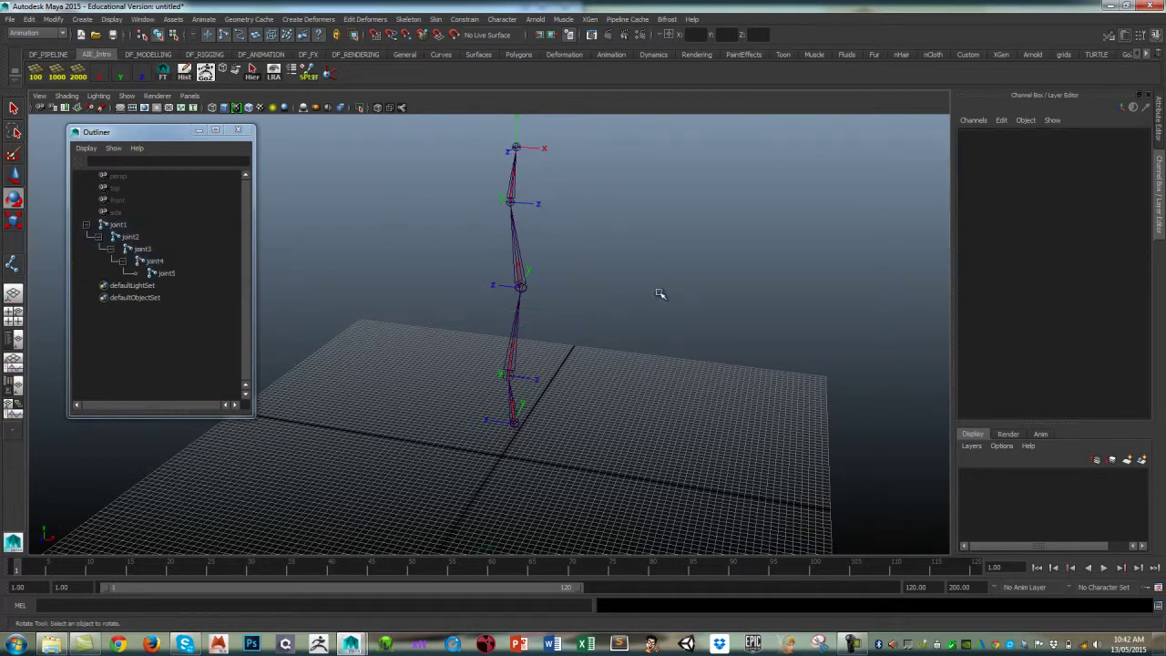
Open the Orient Joint options for joint2 and place the window clear of the joint chain
click(513, 375)
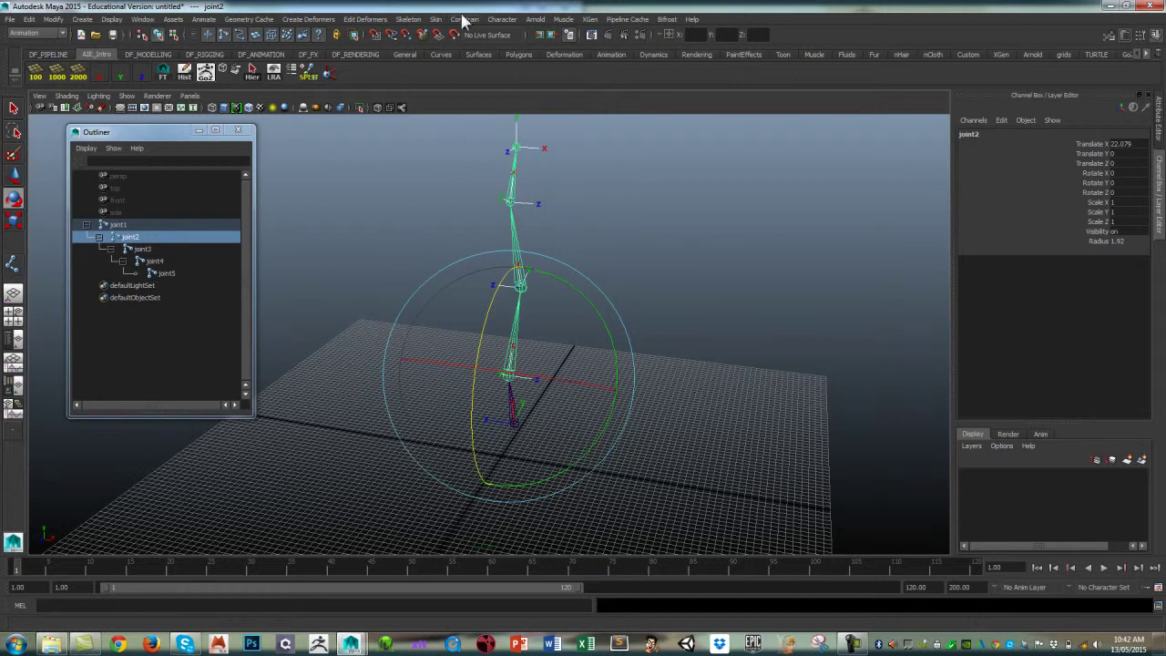
click(407, 20)
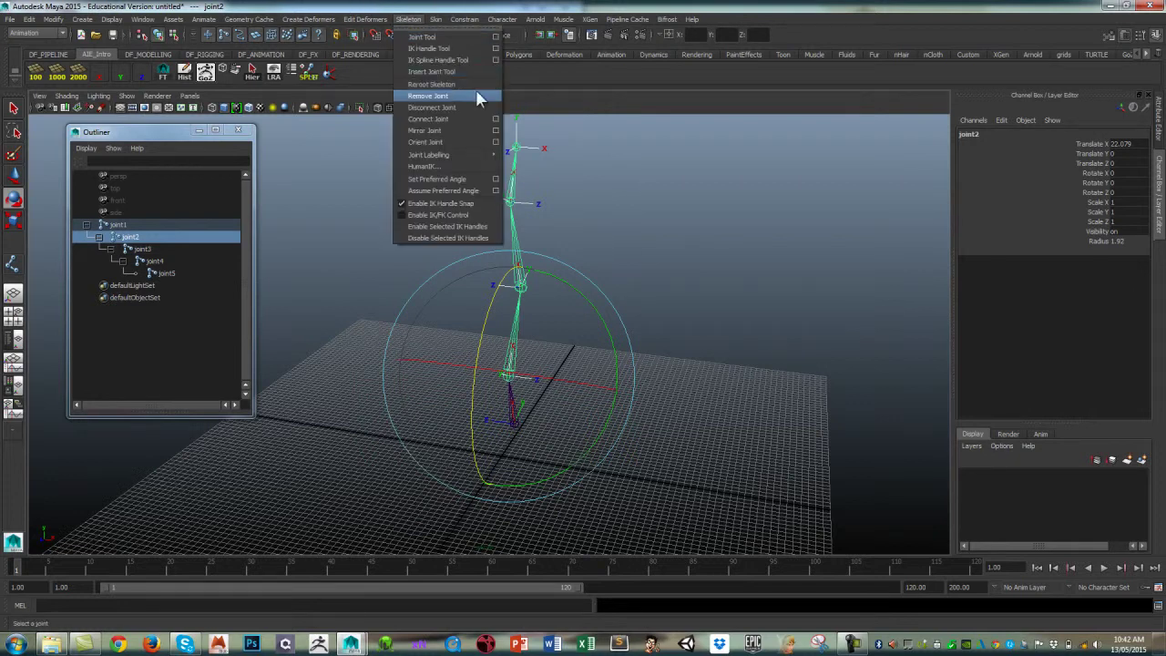
click(496, 143)
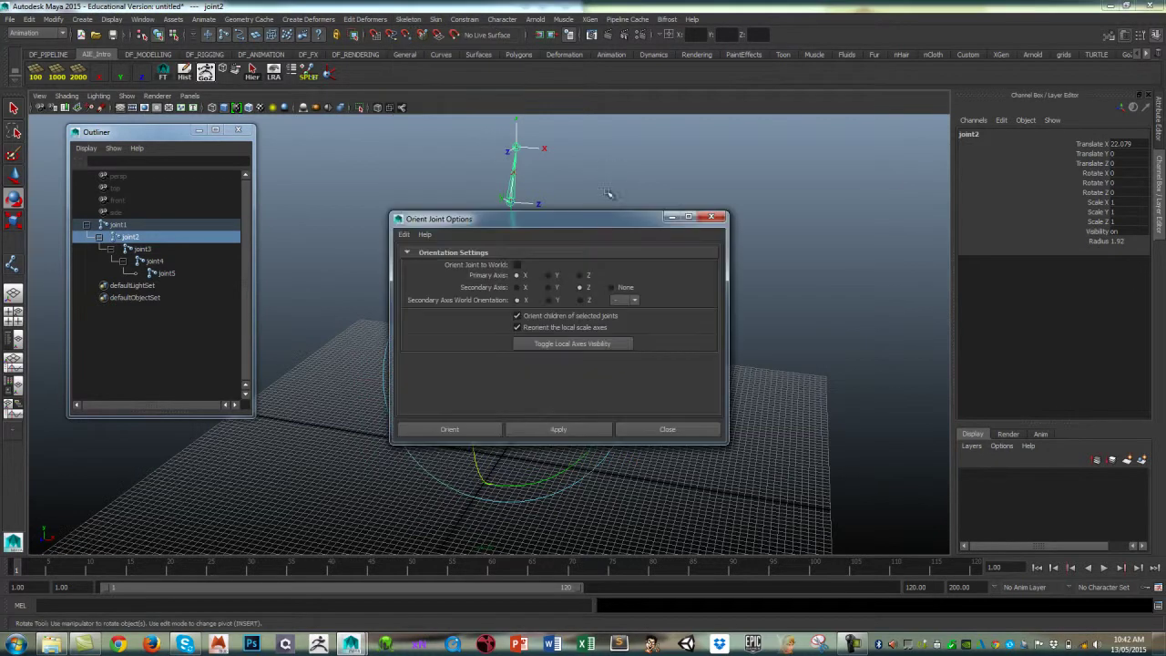
drag(598, 217, 812, 114)
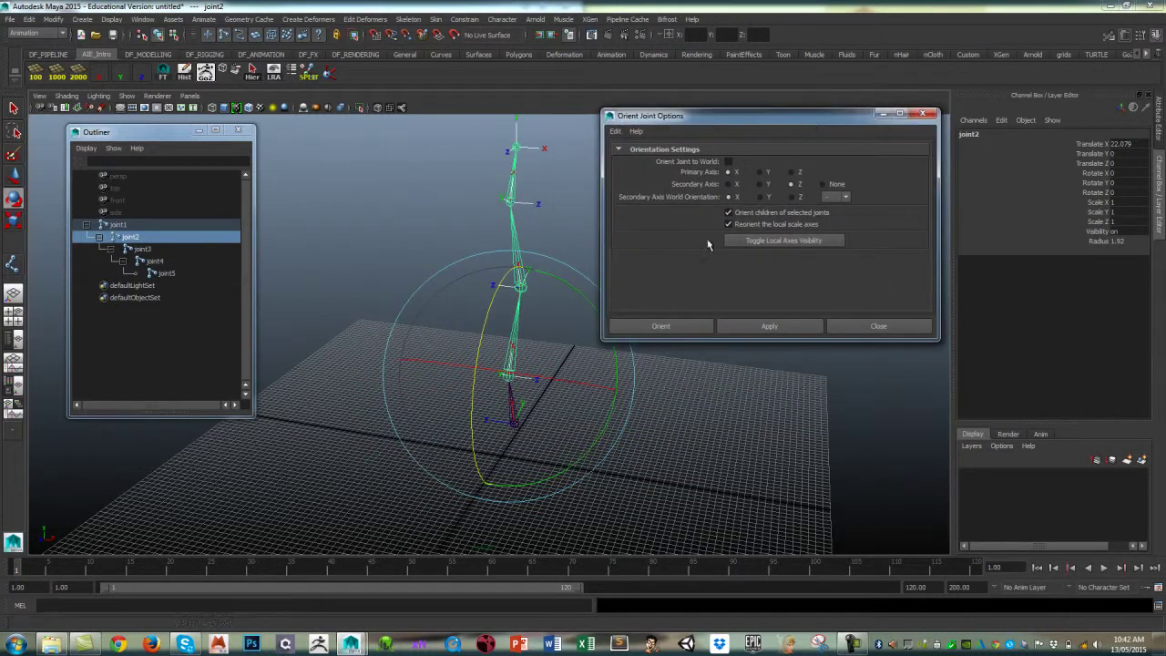
alt+drag(704, 400, 672, 401)
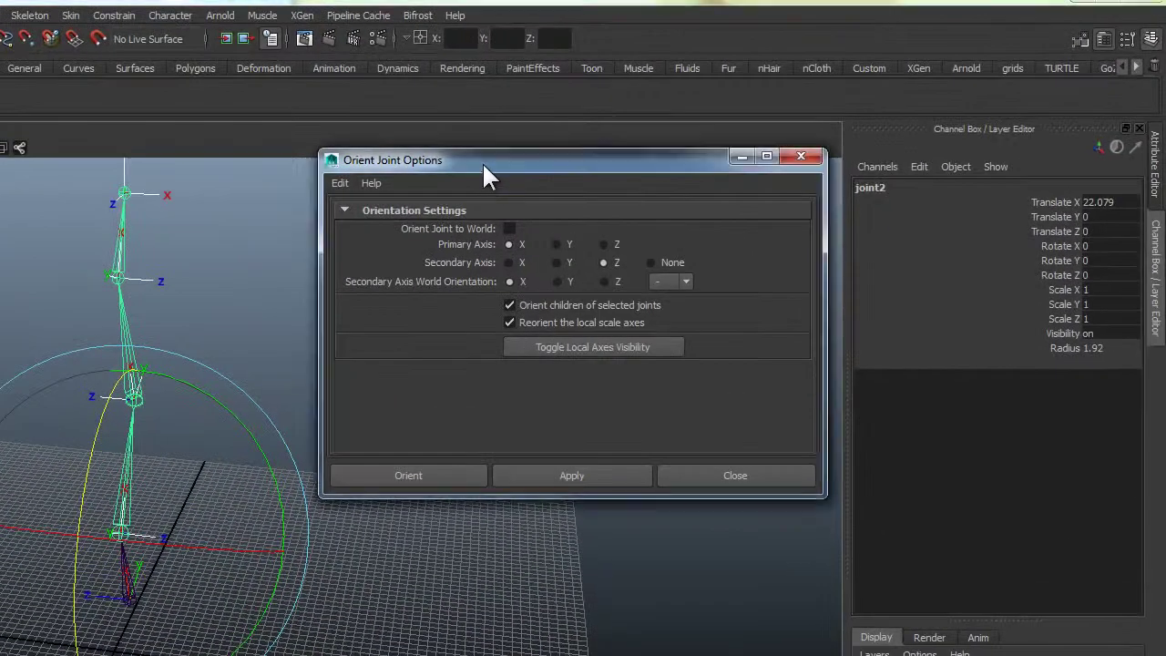
drag(482, 162, 495, 166)
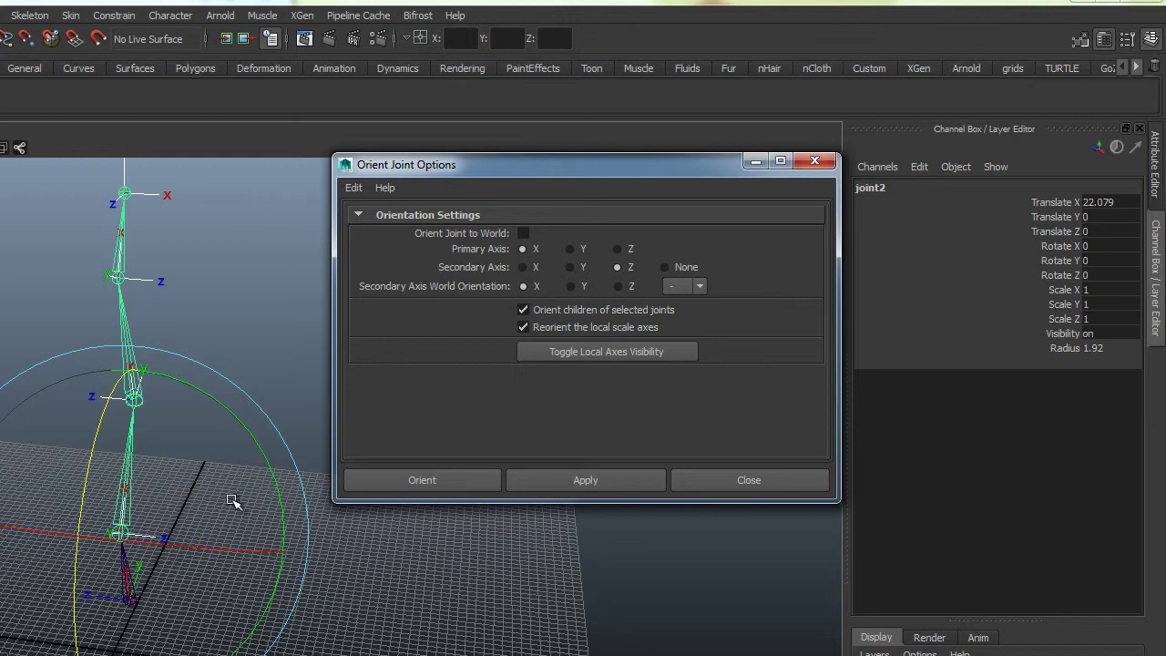
Choose Z as the secondary axis for orienting joints, select joint1 and set the secondary axis world orientation to negative X
click(618, 268)
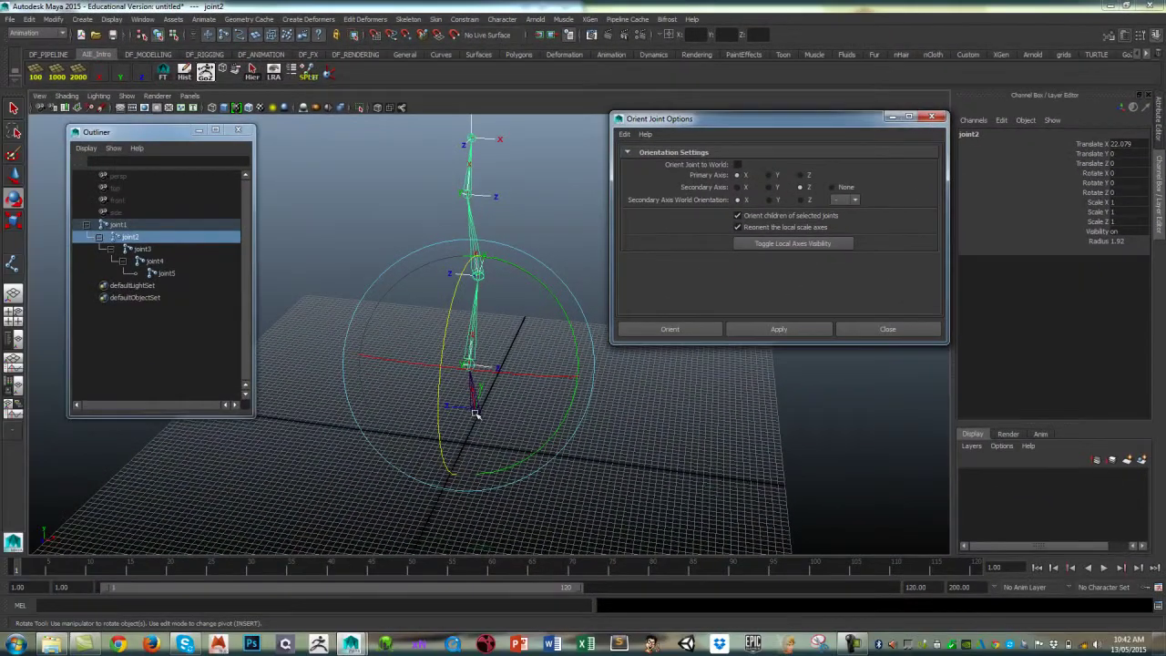
click(475, 413)
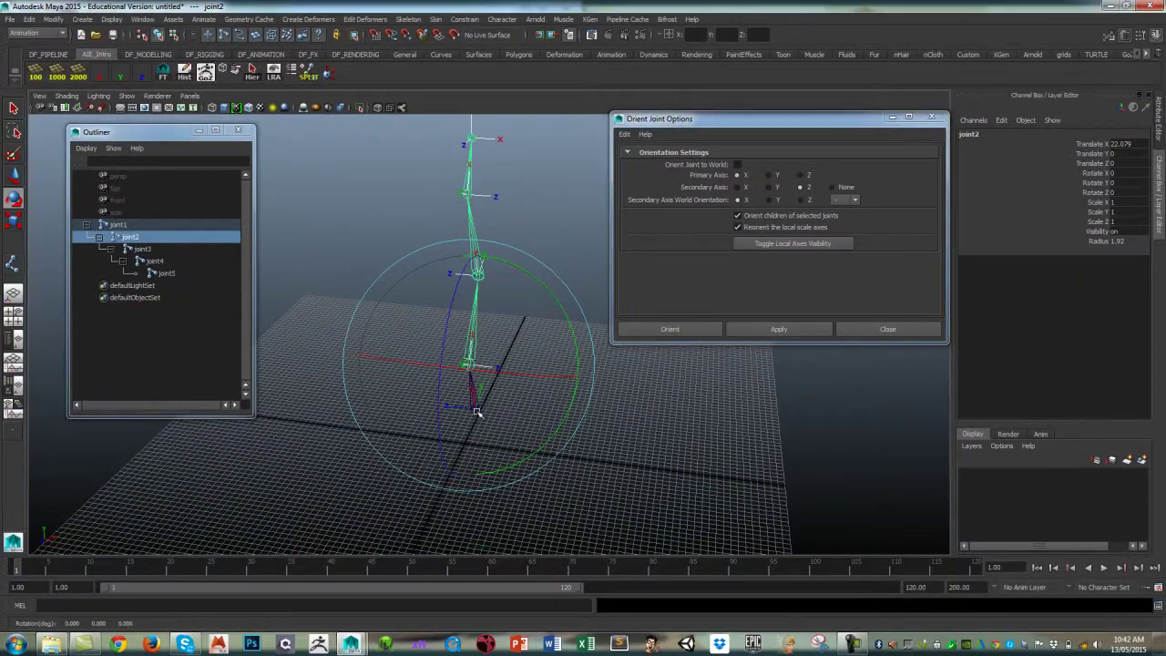
key(q)
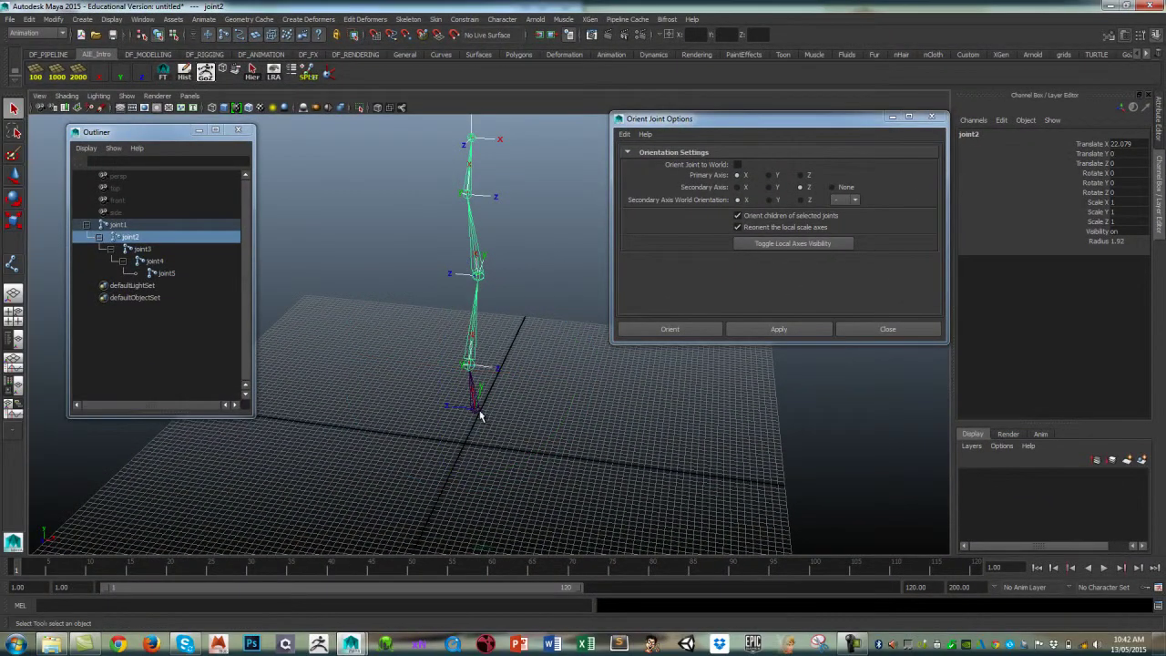
click(474, 412)
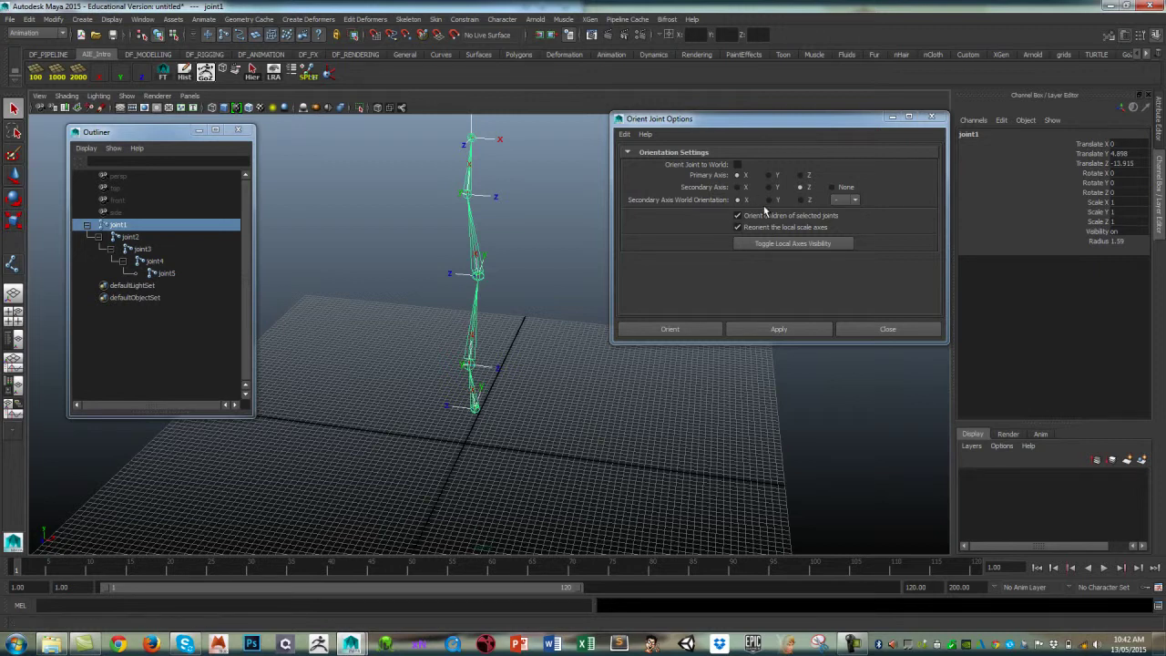
click(854, 201)
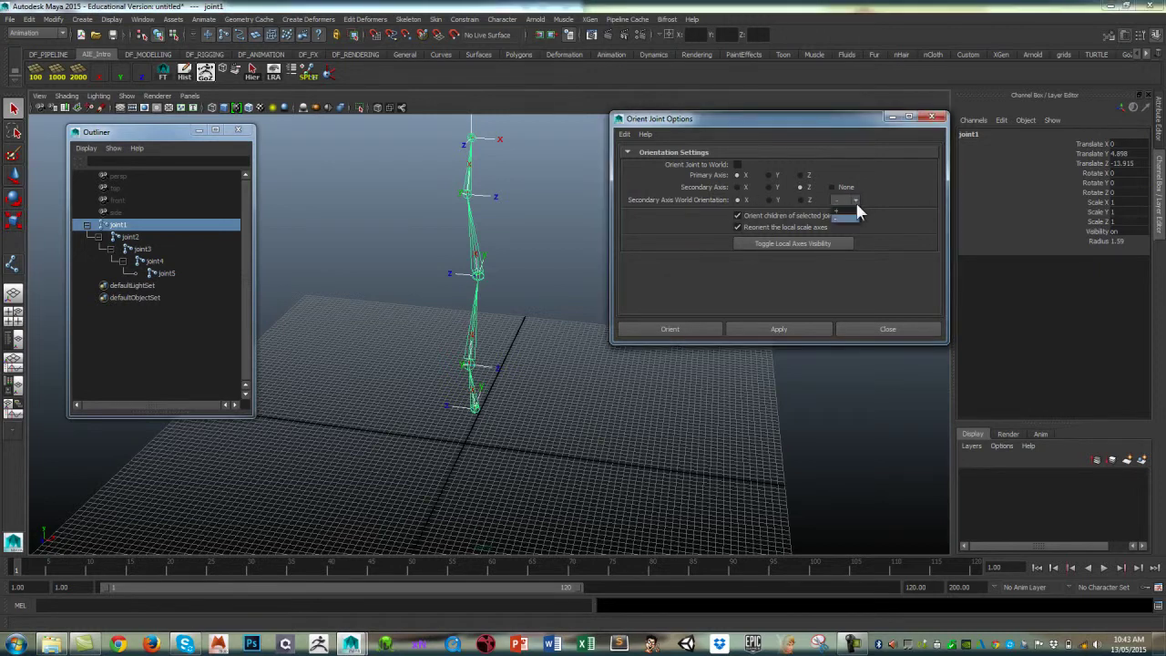
click(853, 219)
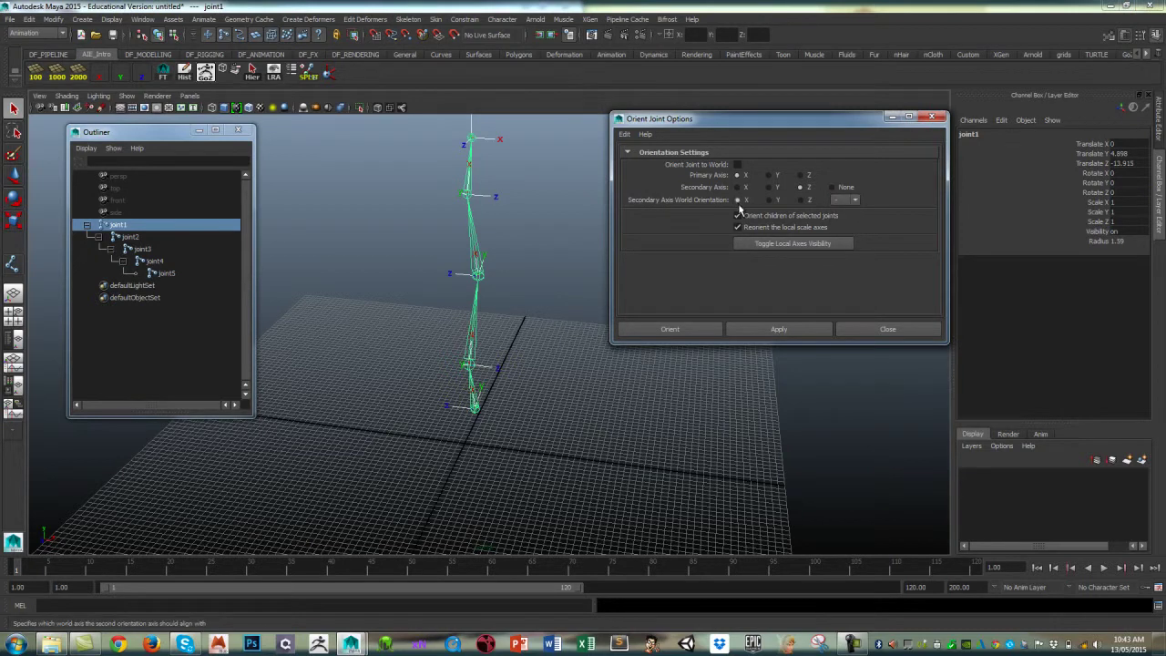
Select joint2, turn off orienting the children of selected joints and apply the orientation to that joint
click(567, 325)
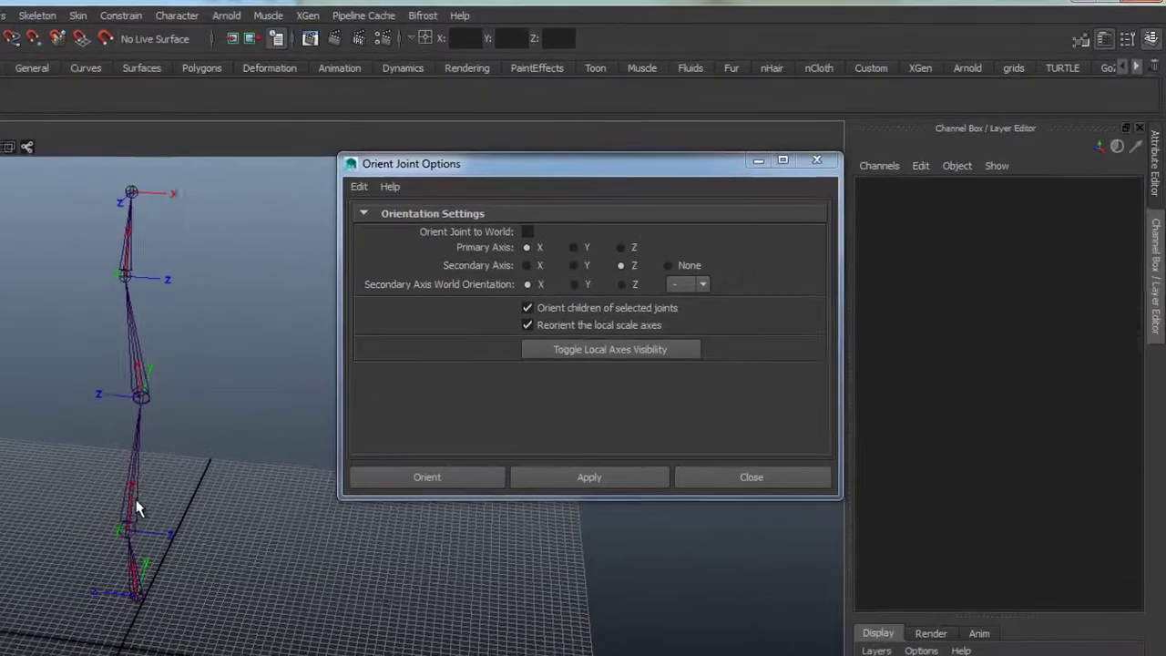
click(478, 348)
click(523, 310)
click(523, 327)
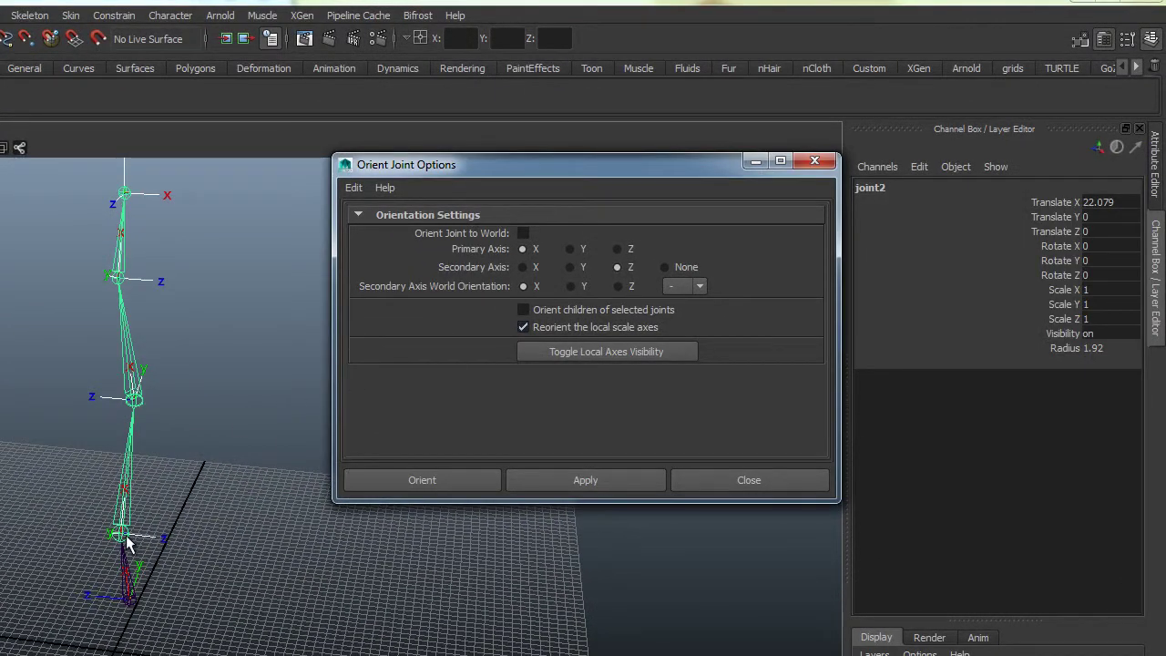
click(556, 478)
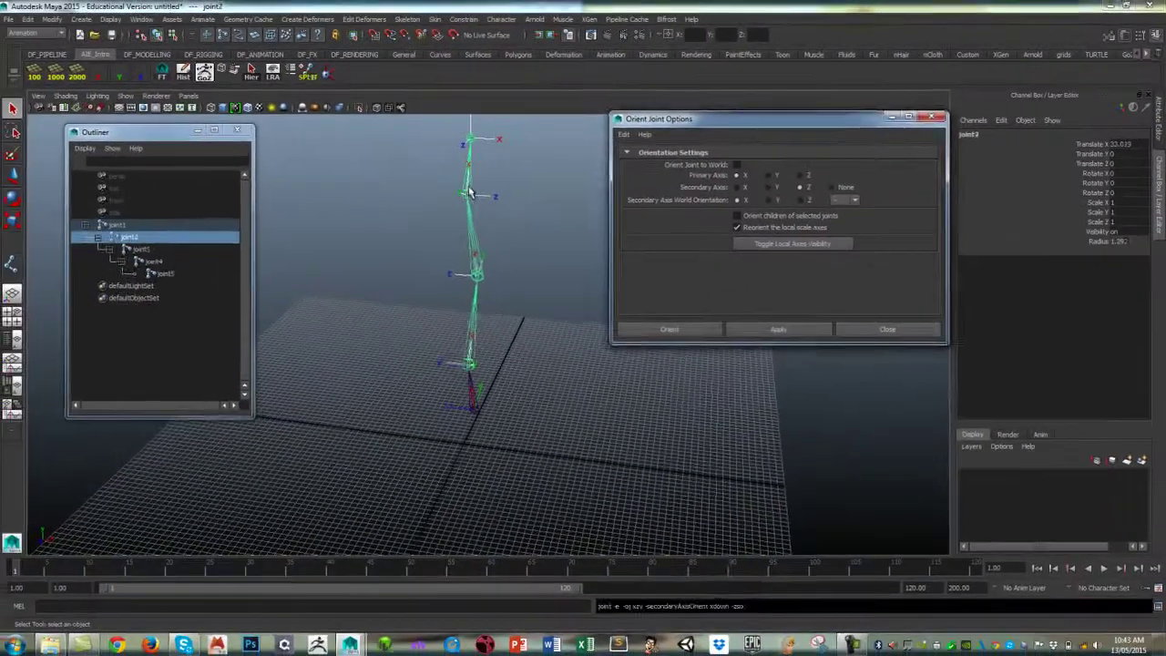
Select joint4, apply the same orientation to it, check its axes and close the Orient Joint options
key(Down)
key(Down)
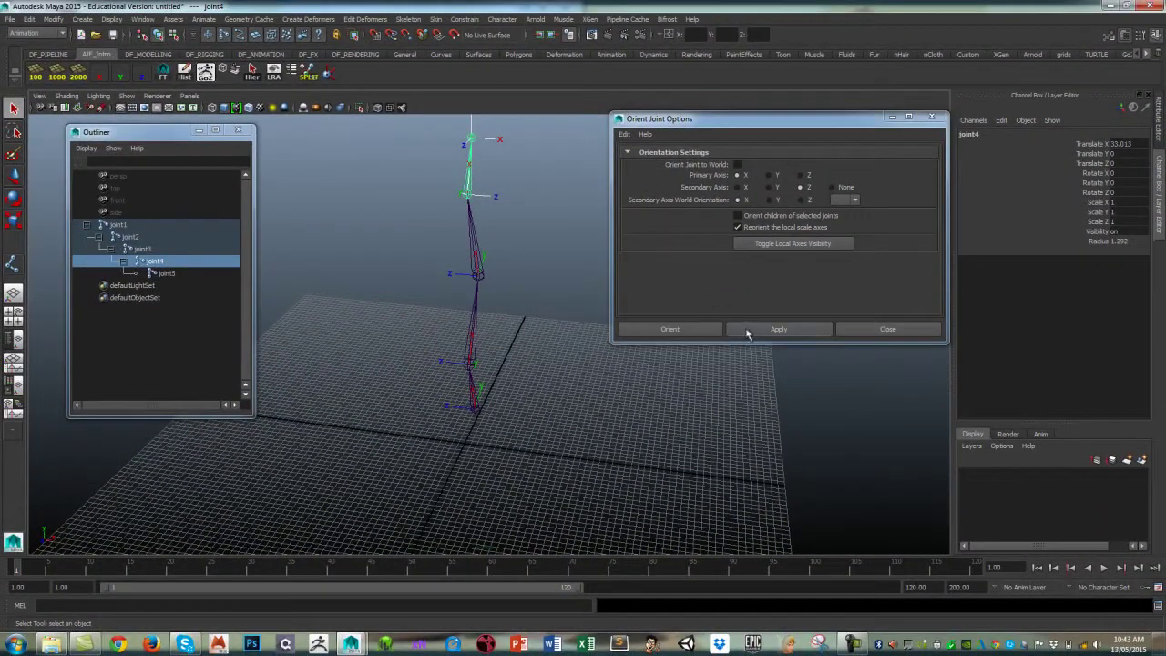
click(745, 331)
alt+drag(541, 364, 438, 385)
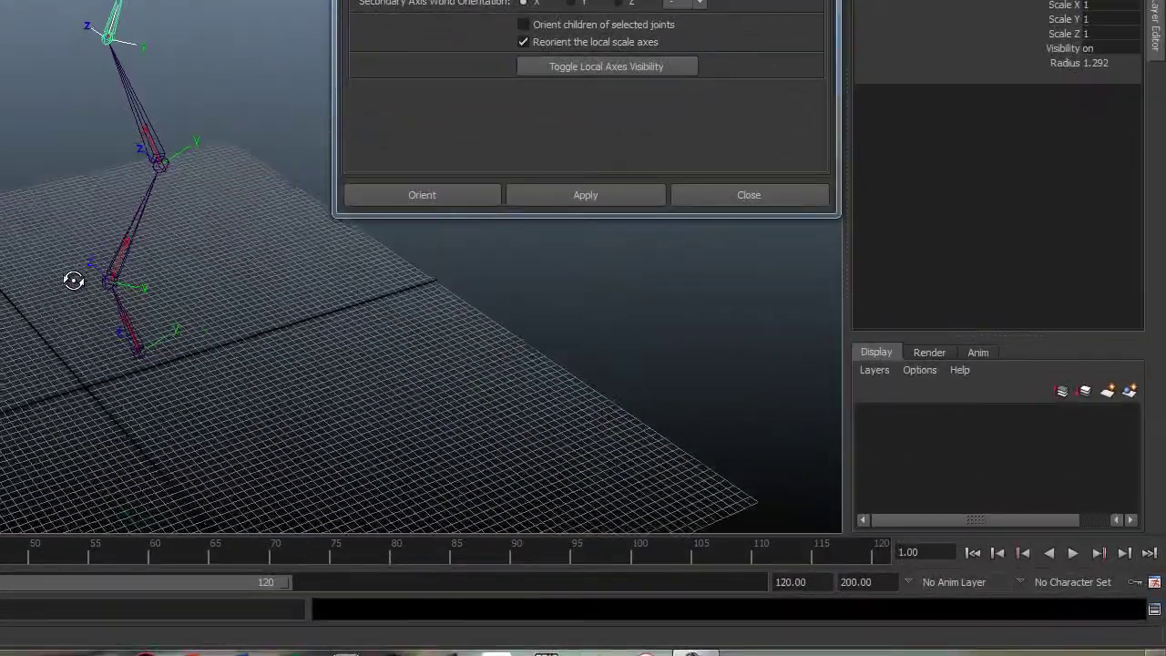
alt+drag(74, 280, 93, 261)
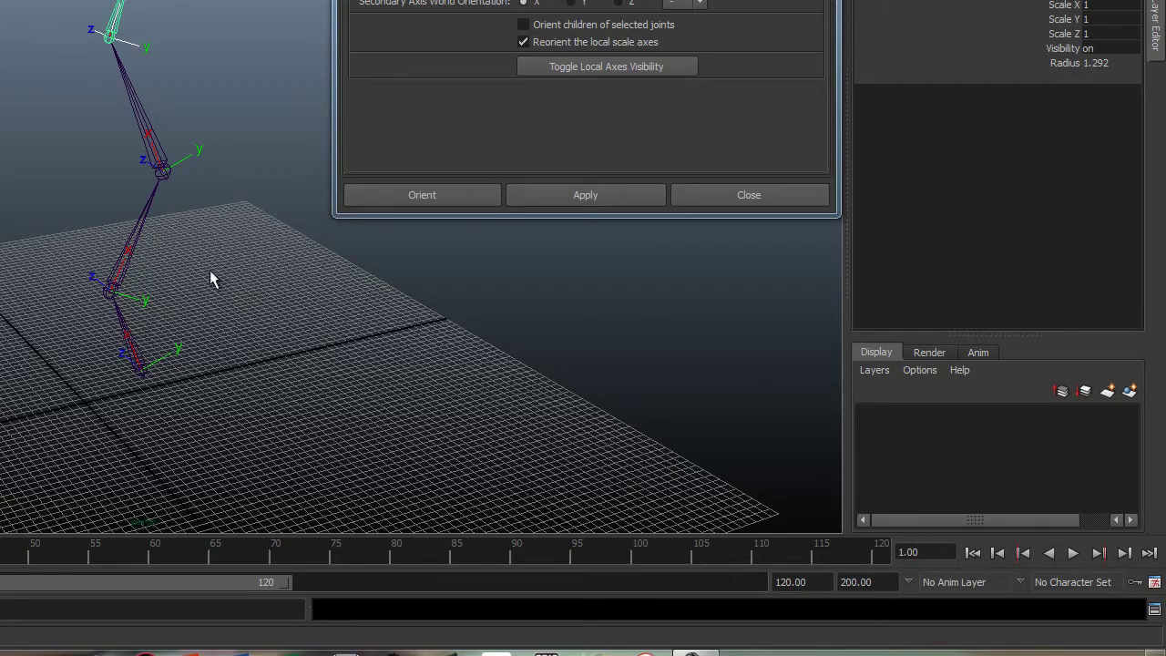
alt+drag(219, 164, 239, 57)
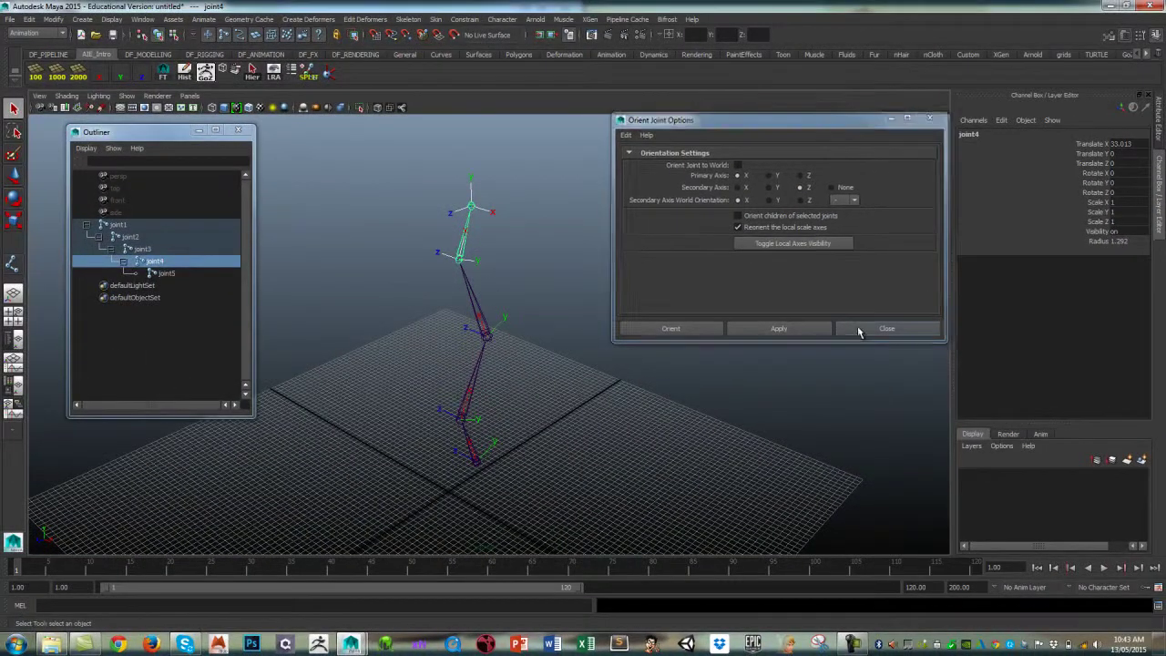
click(857, 325)
Select joint5 and set the X and Y values of its Joint Orient to 0
alt+drag(646, 295, 579, 251)
click(641, 302)
click(500, 230)
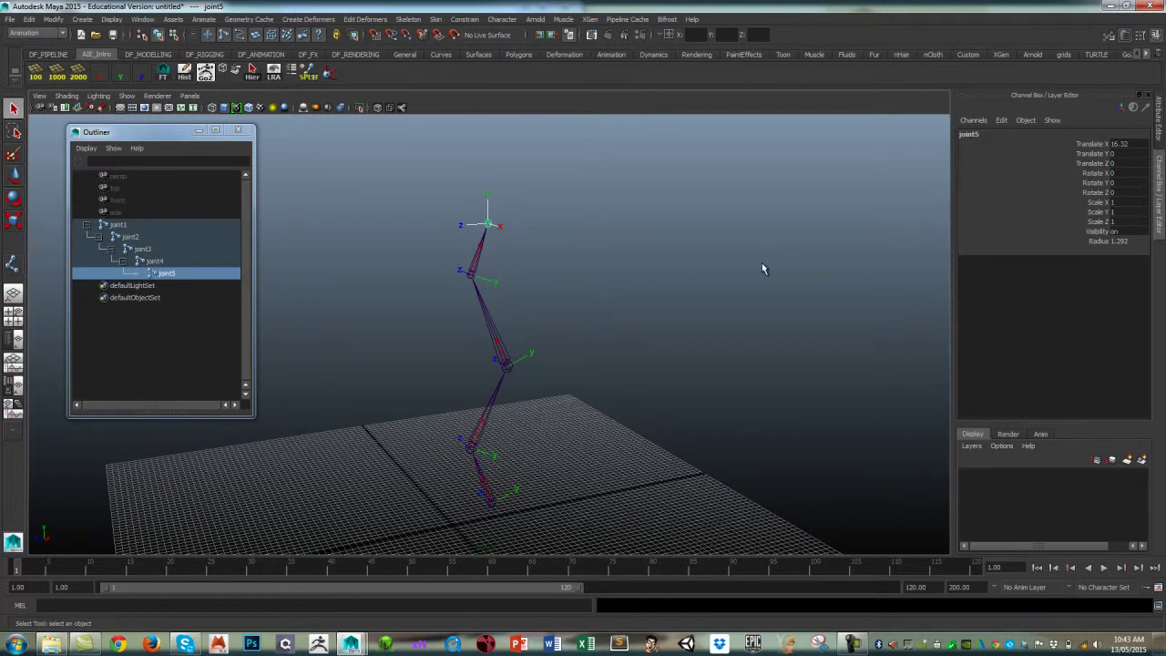
key(ctrl+a)
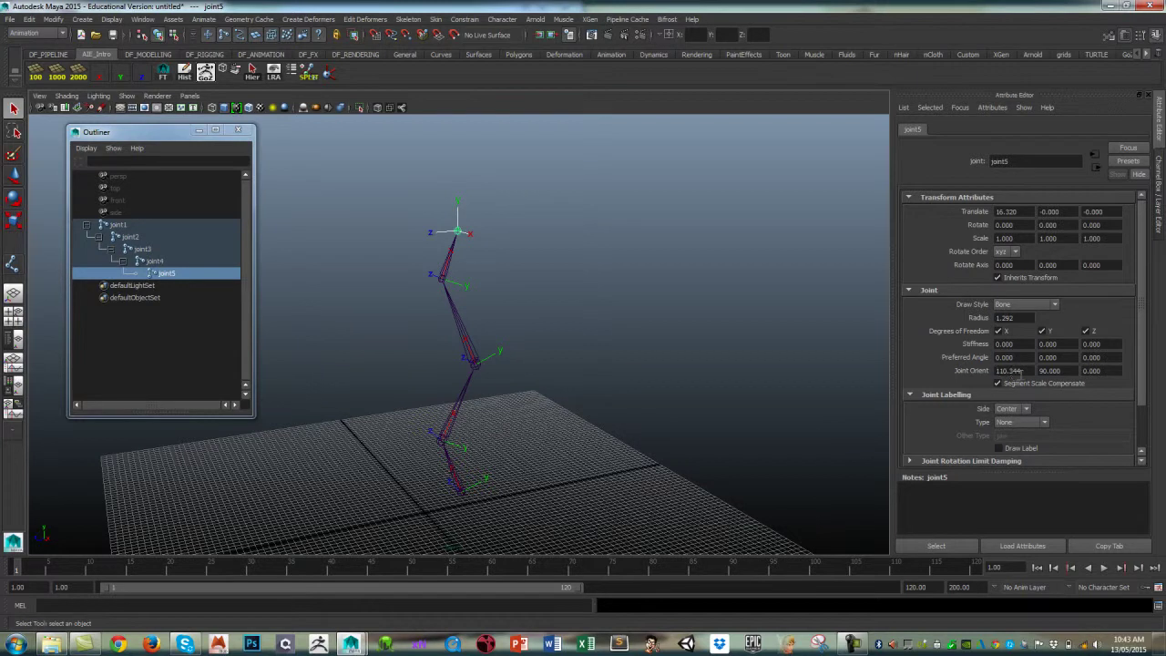
drag(1018, 372, 986, 383)
text(0)
drag(1071, 371, 1041, 383)
text(0)
key(Return)
Examine the axis alignment of all five joints from several angles, with the chain deselected and with joint1 selected
alt+drag(683, 340, 657, 343)
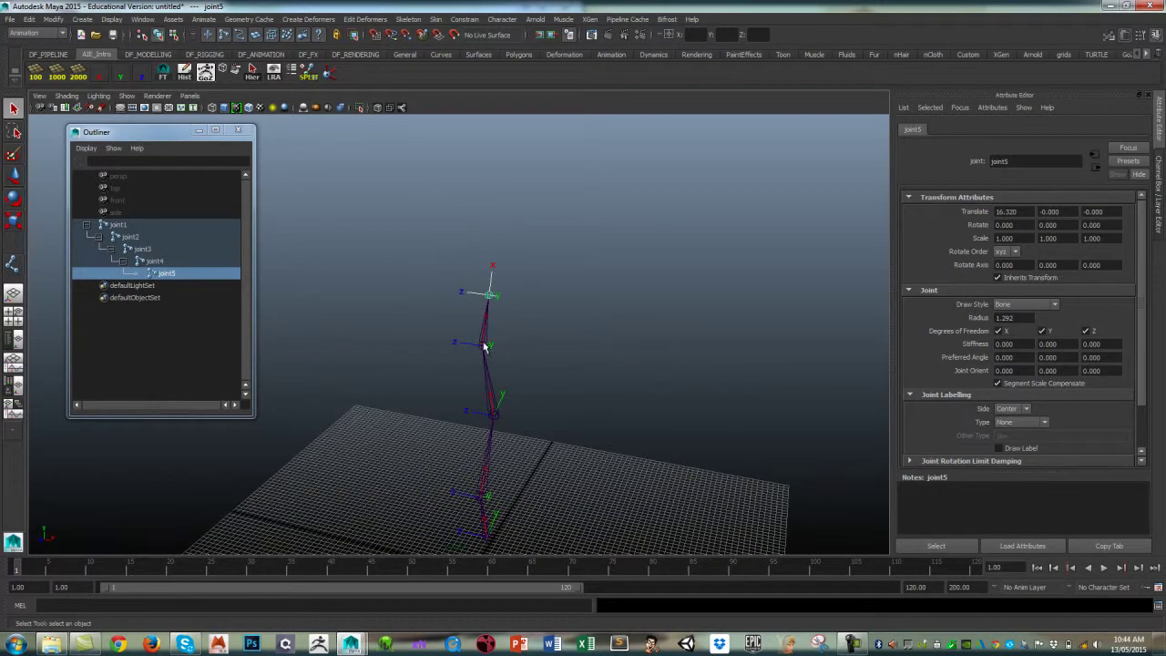
alt+drag(483, 338, 610, 312)
click(614, 340)
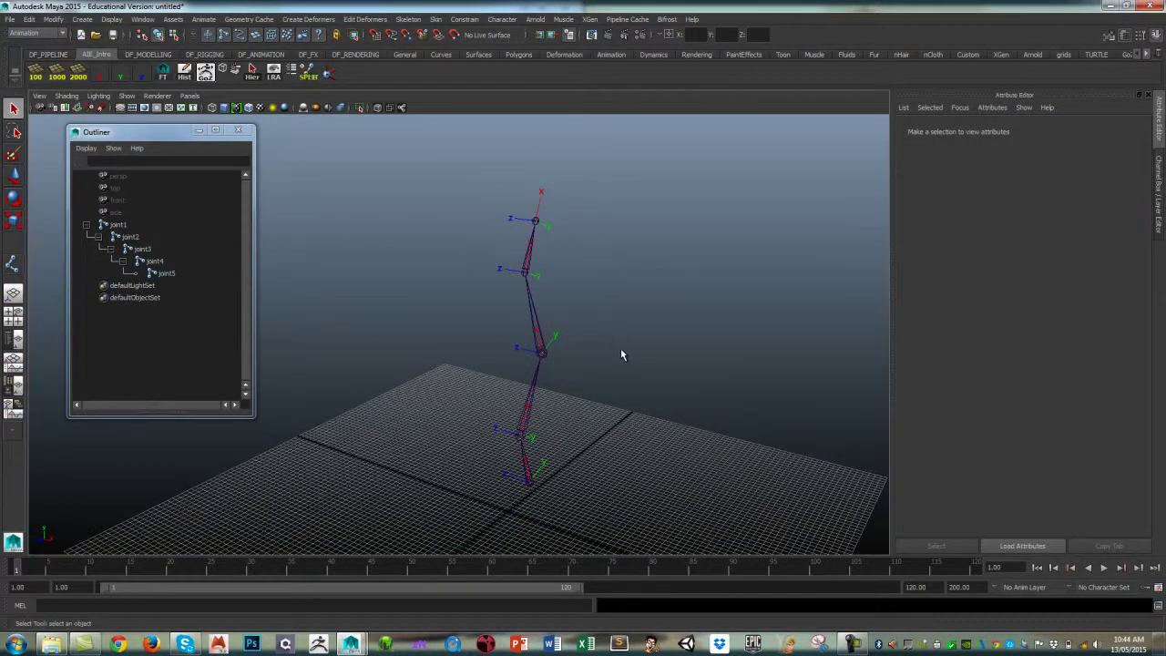
alt+right_drag(620, 348, 577, 337)
alt+drag(576, 337, 614, 312)
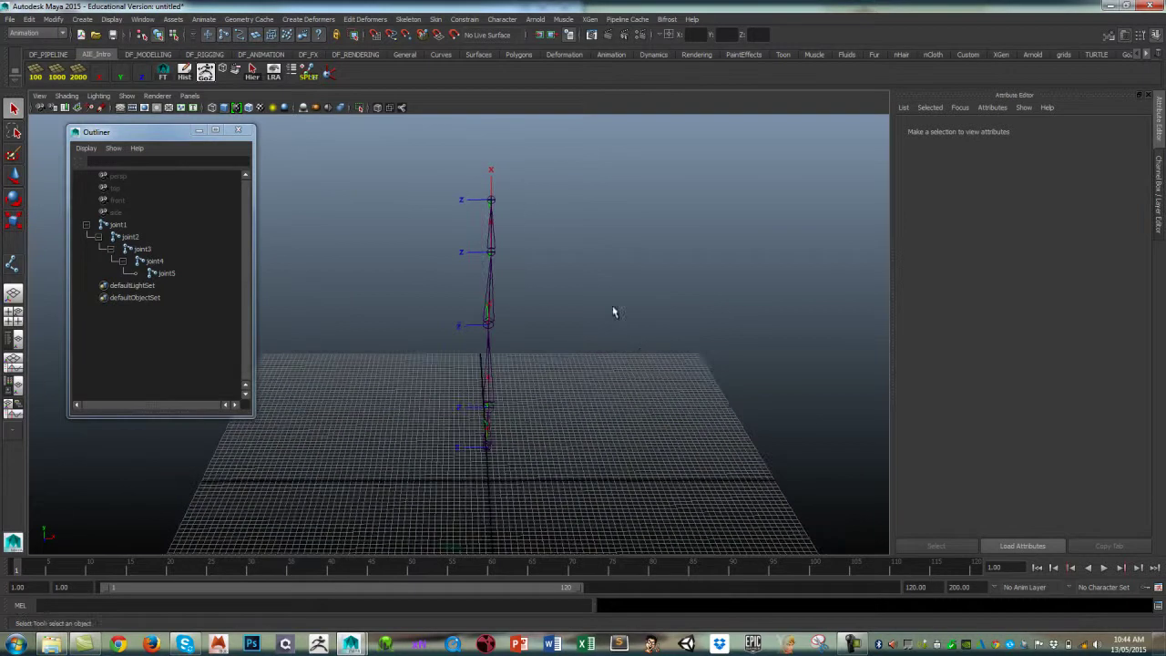
click(408, 20)
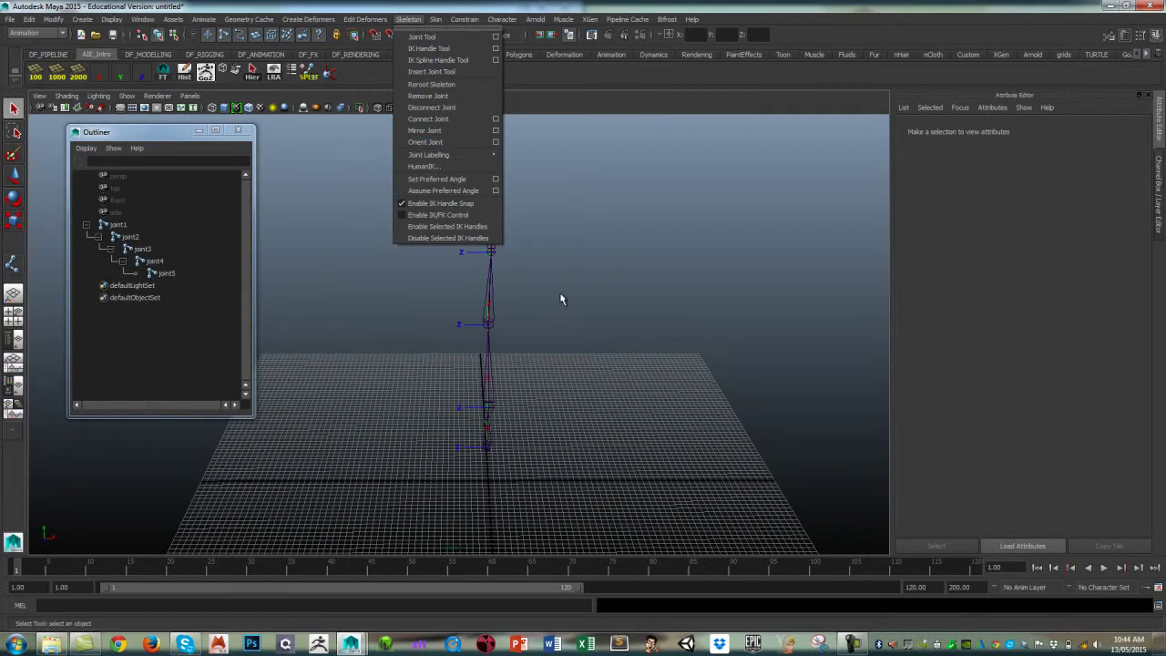
click(651, 338)
alt+drag(646, 340, 555, 410)
click(492, 469)
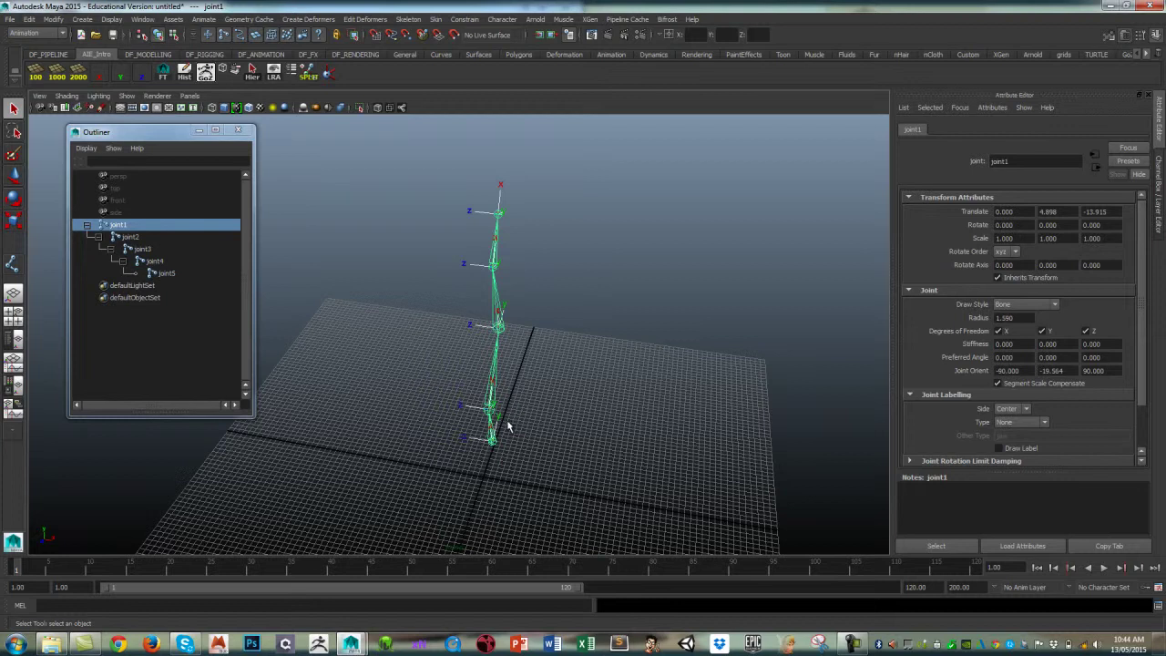
mouse_move(569, 328)
alt+mouse_down()
mouse_move(537, 343)
mouse_move(563, 332)
mouse_move(559, 319)
alt+mouse_up()
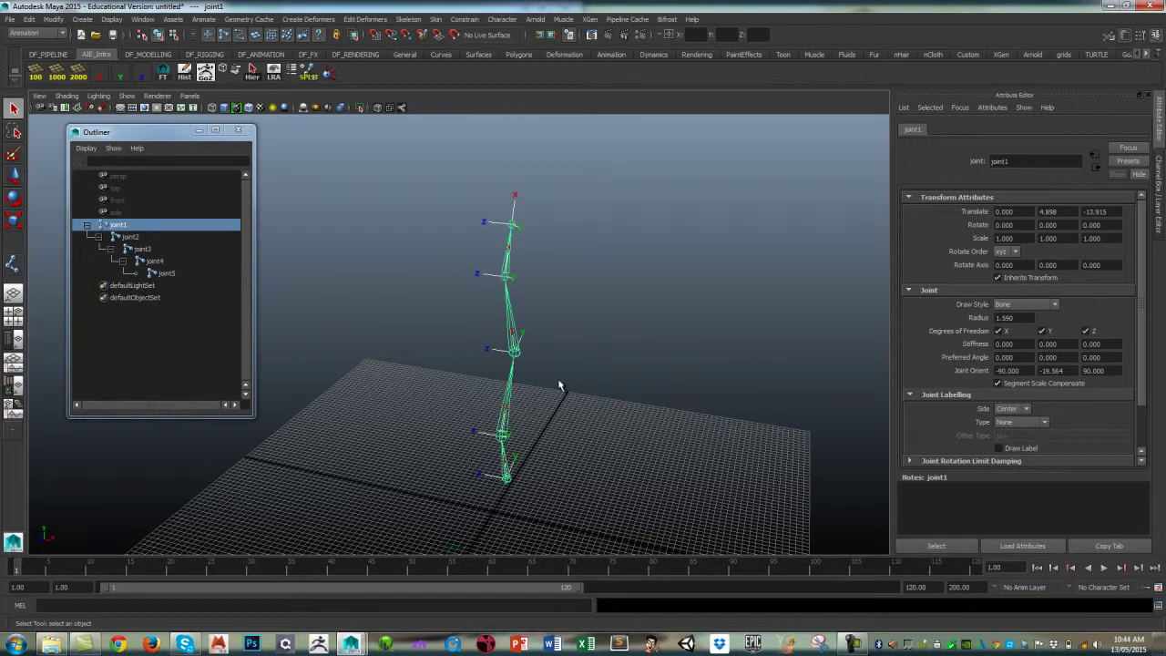
alt+drag(606, 413, 533, 392)
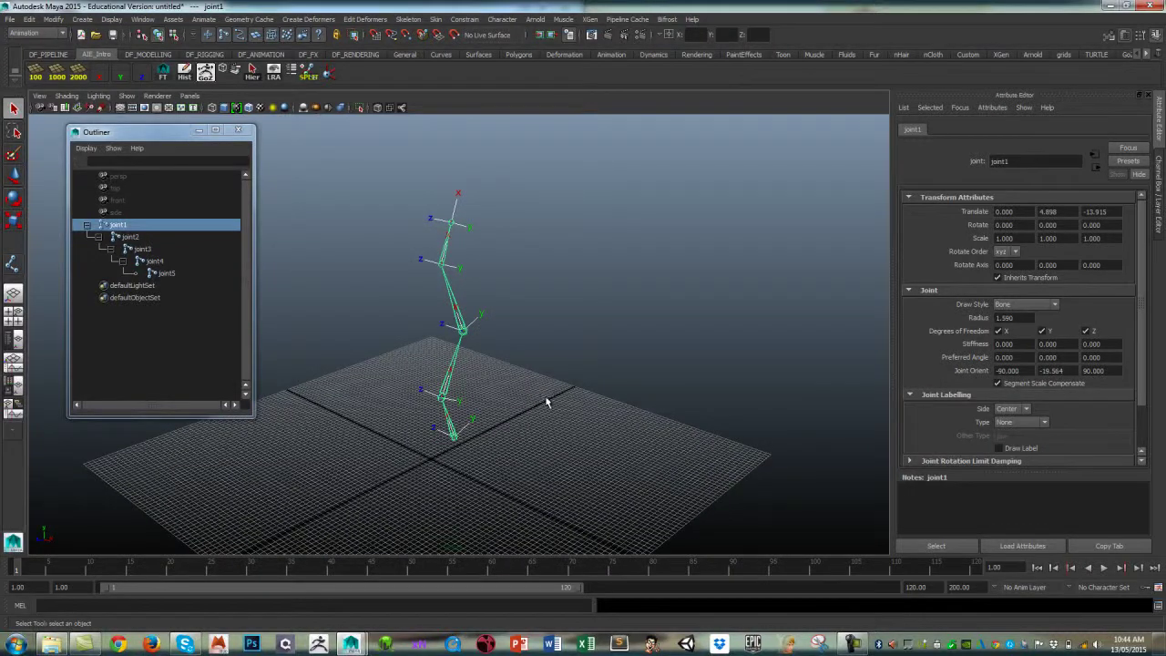
Undo the orientation changes made to joint5, joint4 and joint2 and view the chain's axes again
key(ctrl+z)
key(ctrl+z)
key(ctrl+z)
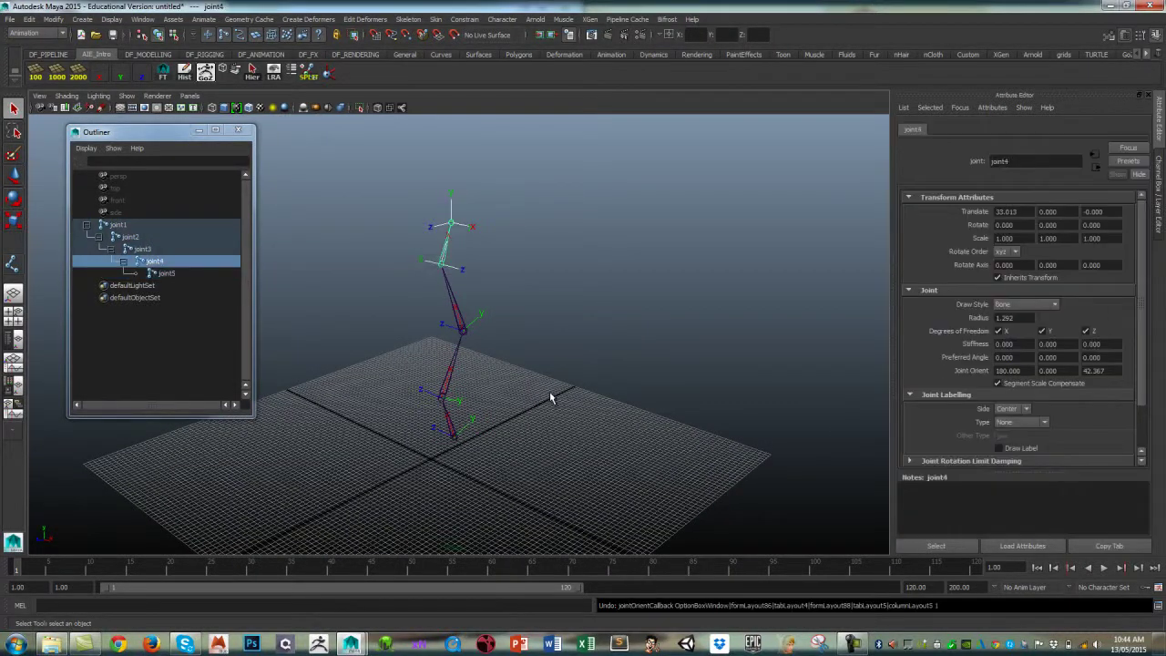
key(ctrl+z)
key(ctrl+z)
key(ctrl+z)
key(ctrl+z)
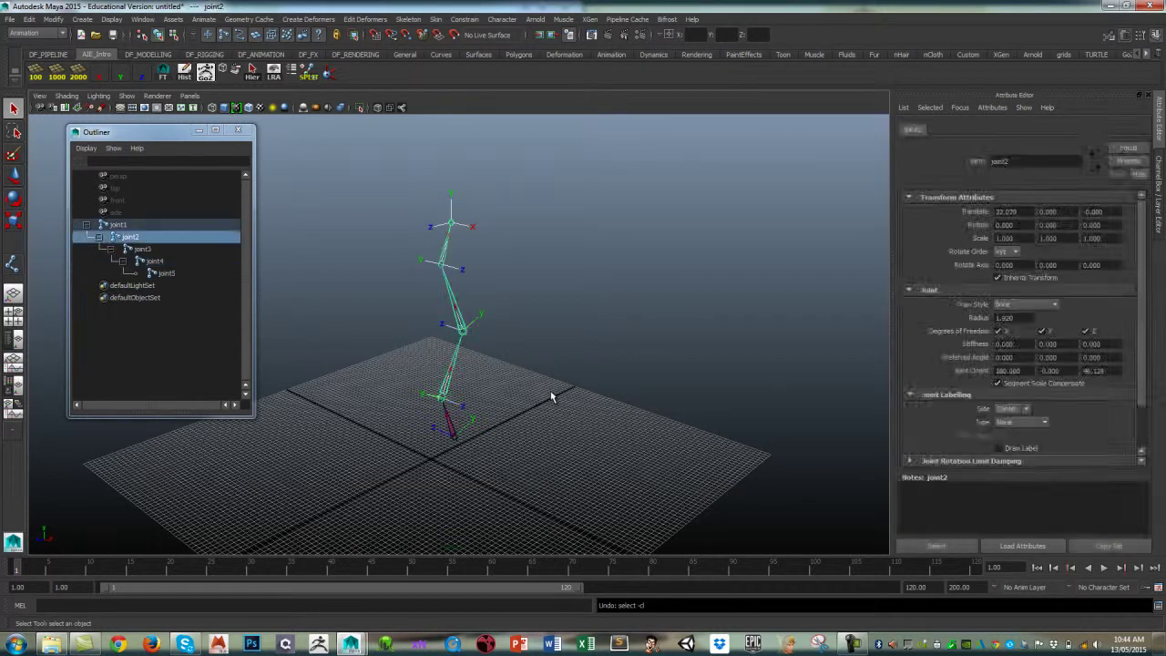
key(ctrl+z)
key(ctrl+z)
key(ctrl+z)
key(ctrl+z)
alt+drag(537, 367, 478, 399)
key(ctrl+z)
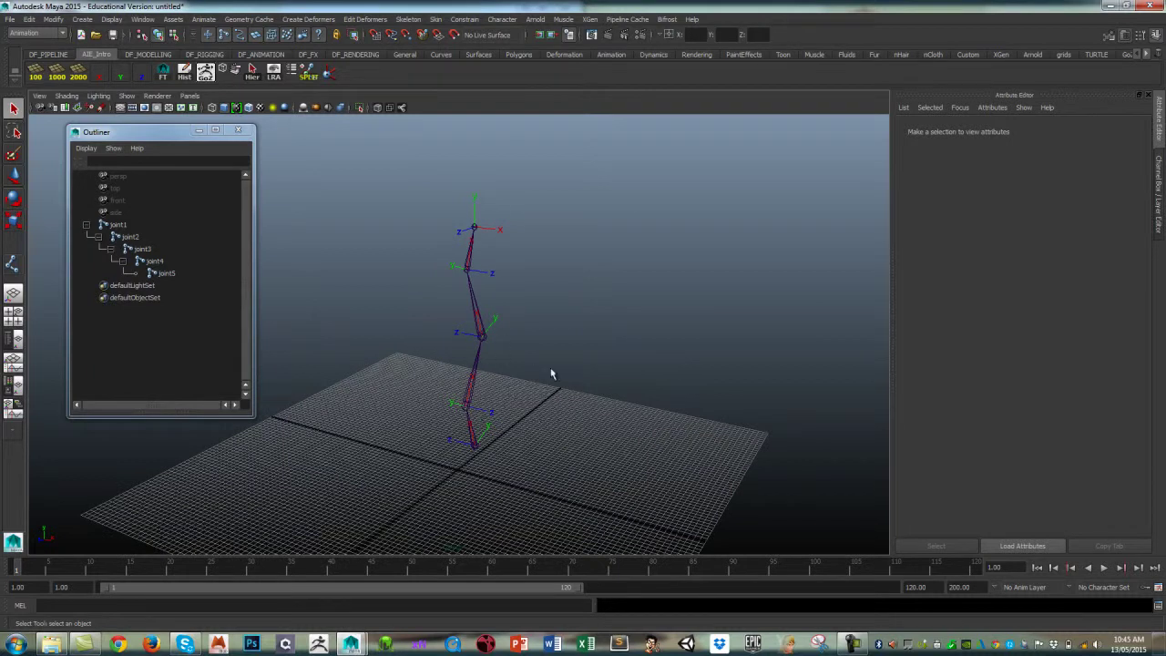
alt+drag(517, 260, 560, 336)
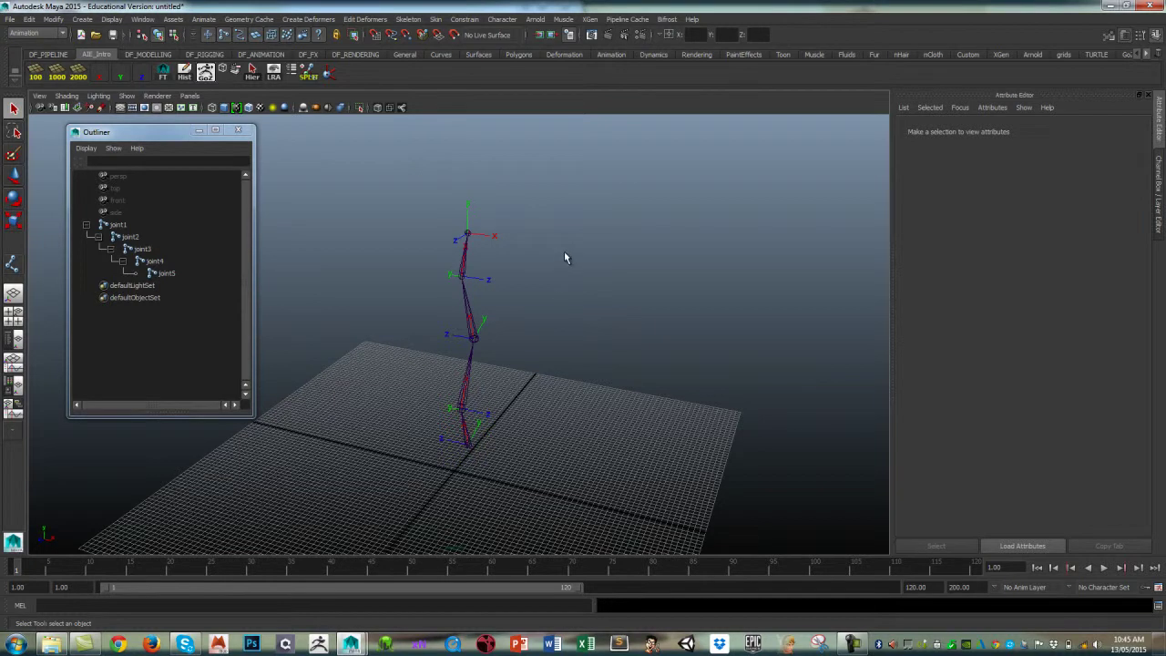
alt+drag(555, 267, 565, 301)
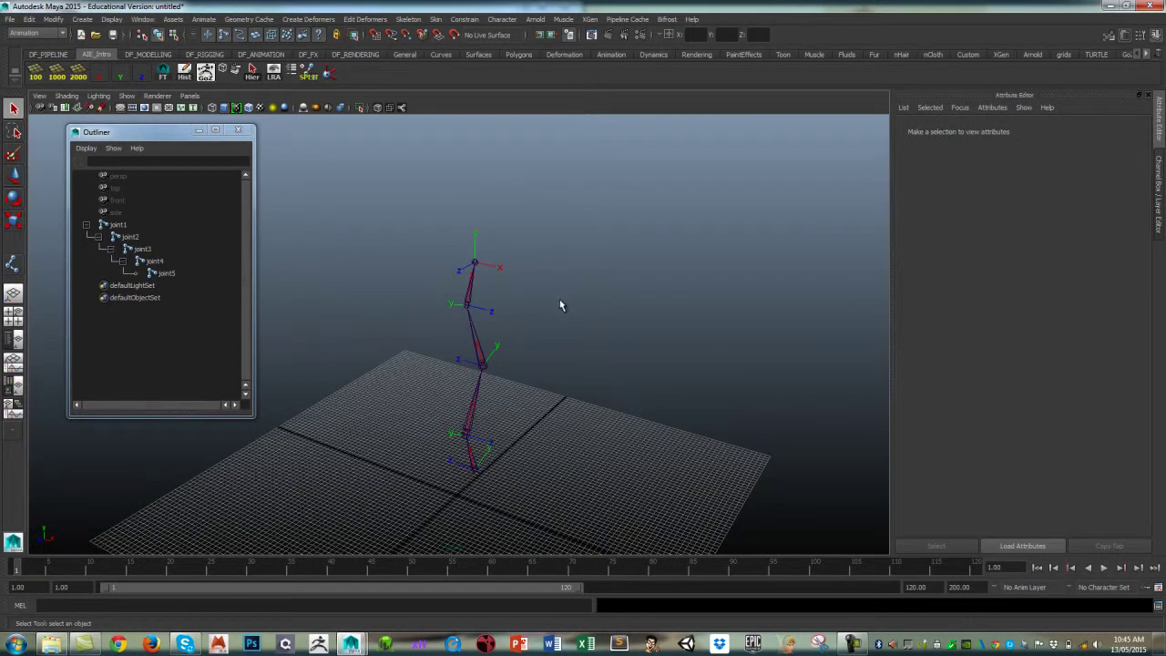